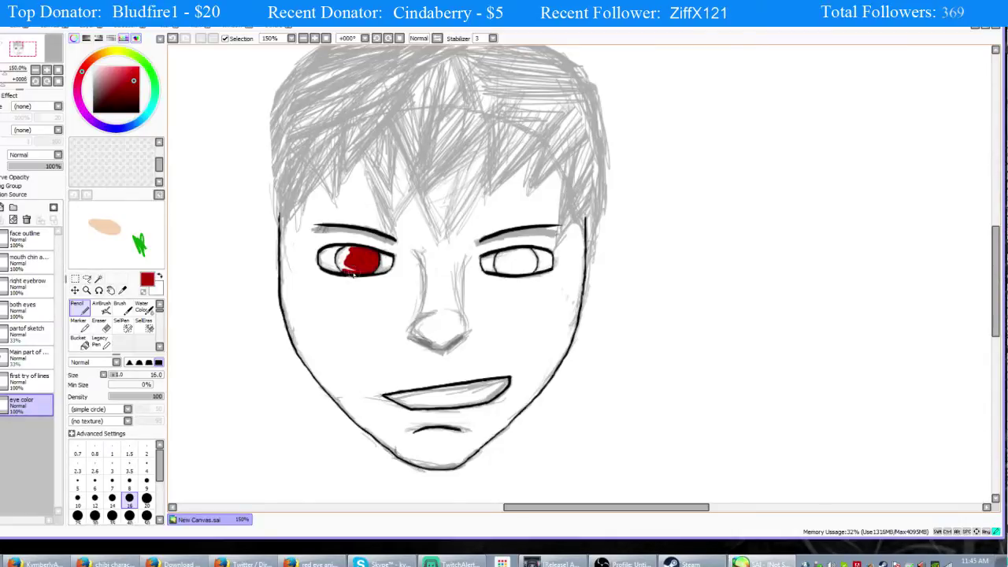
Finish filling the left eye's iris with dark red on the eye color layer and hide the main sketch layer.
drag(337, 274, 345, 261)
scroll(350, 268, up, 1)
scroll(350, 267, up, 2)
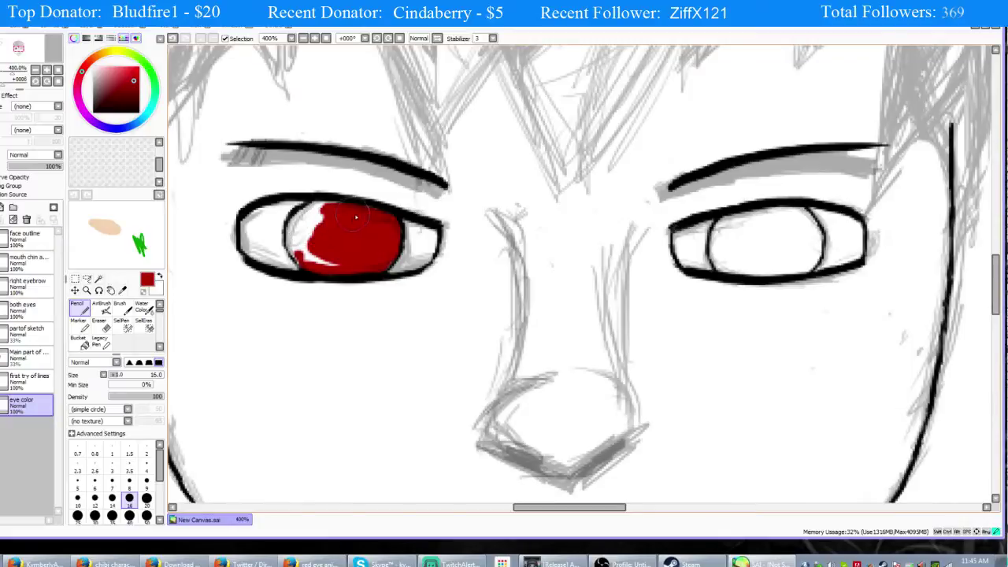
mouse_move(339, 209)
mouse_down()
mouse_move(292, 224)
mouse_move(290, 246)
mouse_move(302, 265)
mouse_move(294, 243)
mouse_move(324, 265)
mouse_move(305, 247)
mouse_move(312, 238)
mouse_move(316, 220)
mouse_up()
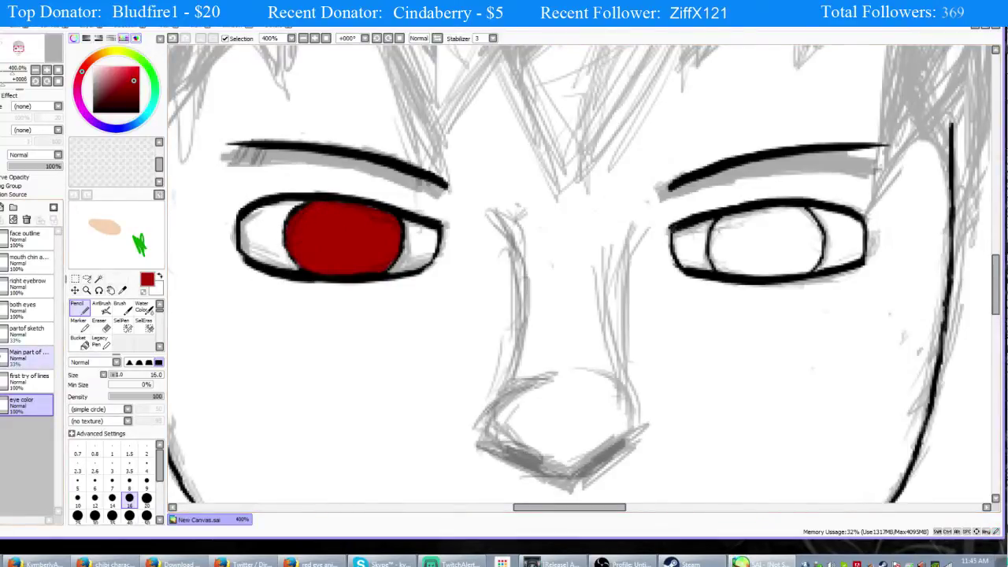
click(4, 356)
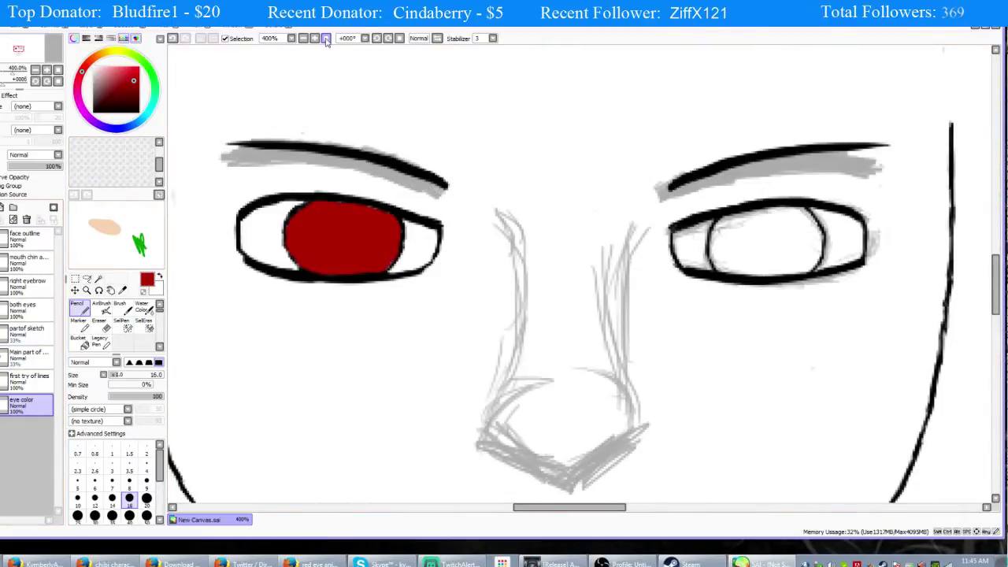
Sample the left iris's red and fill the right eye's iris with it using a size 14 pencil.
click(111, 500)
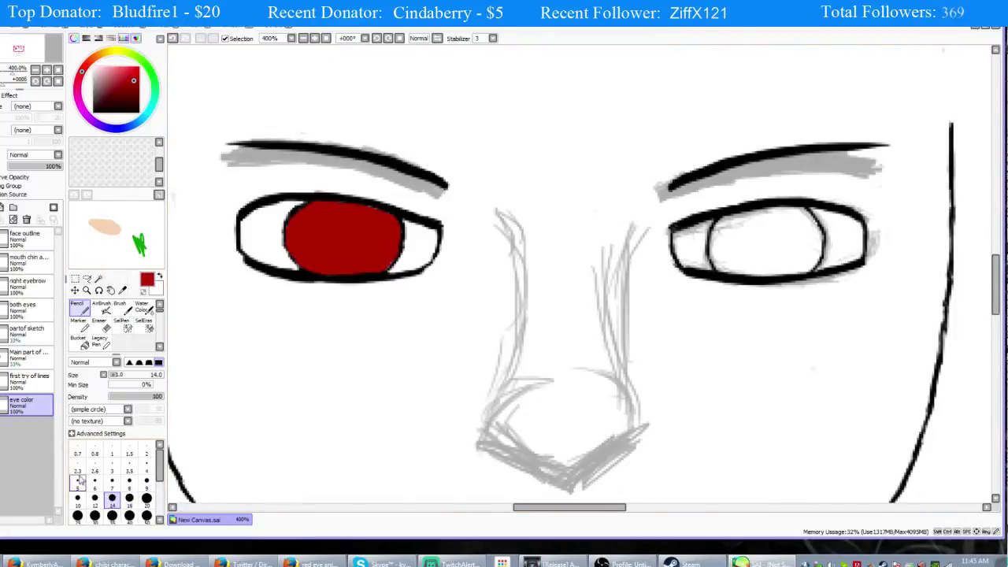
mouse_move(134, 81)
mouse_down()
mouse_move(145, 109)
mouse_move(126, 87)
mouse_up()
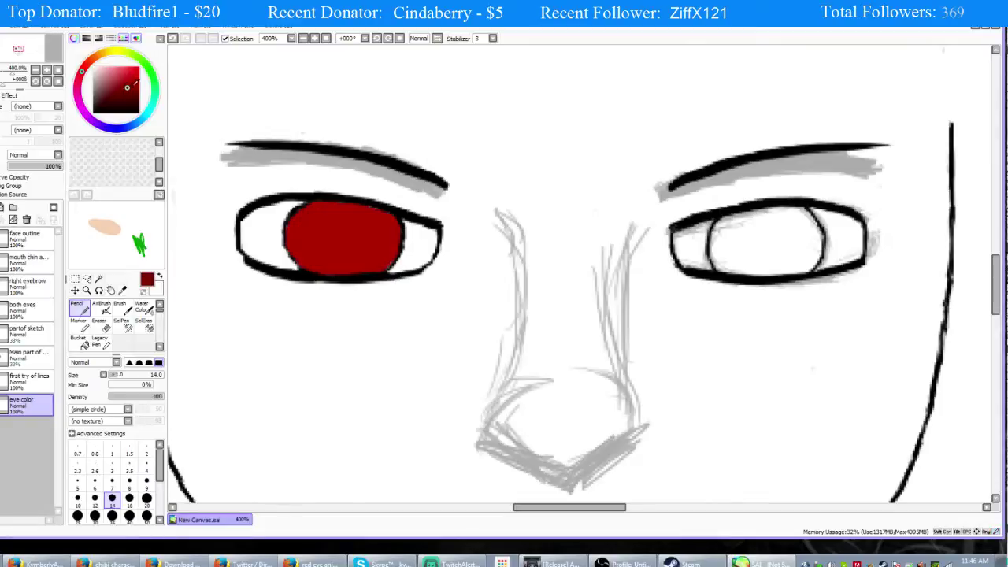
alt+click(329, 244)
drag(132, 209, 159, 227)
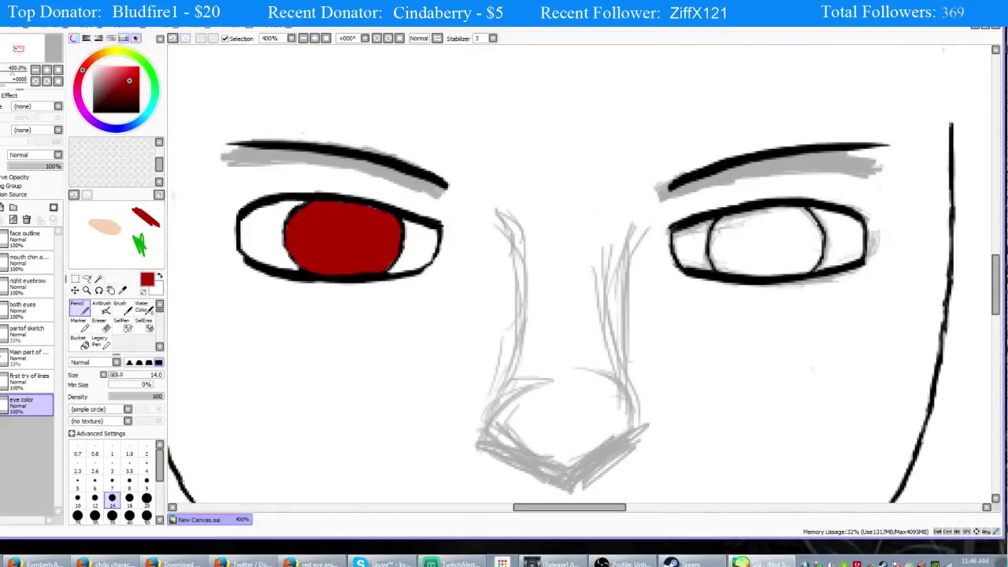
mouse_move(772, 241)
mouse_down()
mouse_move(752, 243)
mouse_move(780, 240)
mouse_move(784, 260)
mouse_move(747, 277)
mouse_up()
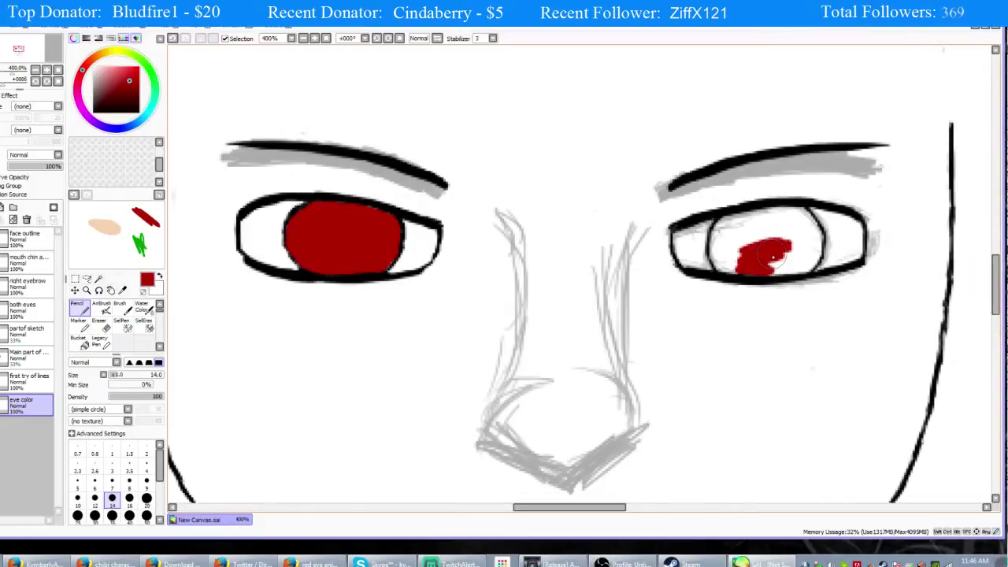
mouse_move(773, 256)
mouse_down()
mouse_move(786, 240)
mouse_move(778, 268)
mouse_move(791, 254)
mouse_move(791, 268)
mouse_move(752, 275)
mouse_move(809, 269)
mouse_move(815, 256)
mouse_move(810, 266)
mouse_move(818, 237)
mouse_move(802, 228)
mouse_move(808, 216)
mouse_move(788, 213)
mouse_move(796, 206)
mouse_move(792, 225)
mouse_move(756, 228)
mouse_move(764, 222)
mouse_move(757, 209)
mouse_move(776, 205)
mouse_move(717, 234)
mouse_move(712, 220)
mouse_move(718, 253)
mouse_move(706, 248)
mouse_move(744, 280)
mouse_move(800, 253)
mouse_move(809, 263)
mouse_move(819, 244)
mouse_move(754, 233)
mouse_move(800, 229)
mouse_move(728, 229)
mouse_move(744, 213)
mouse_move(718, 260)
mouse_move(752, 250)
mouse_up()
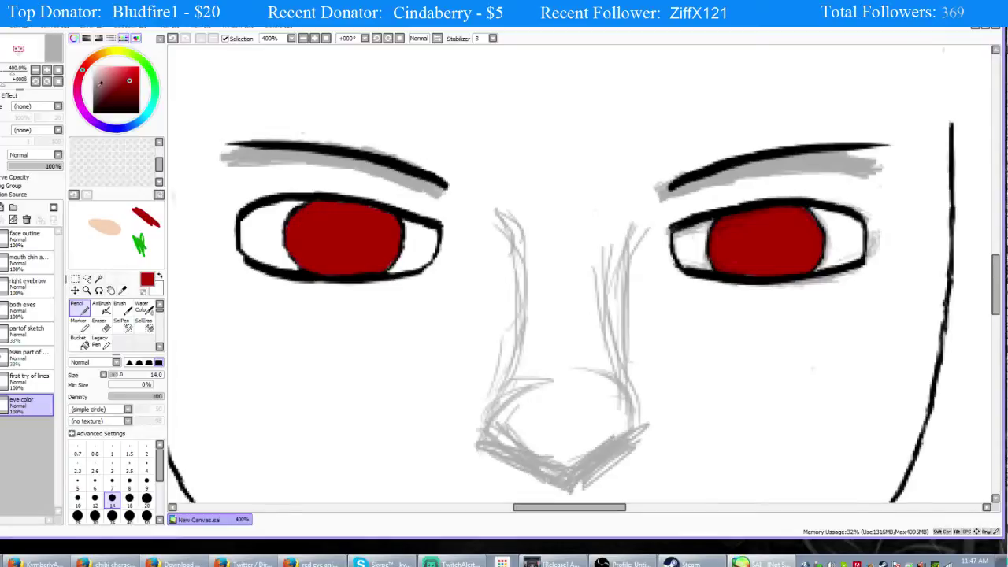
Switch the drawing colour to black.
click(134, 85)
click(139, 112)
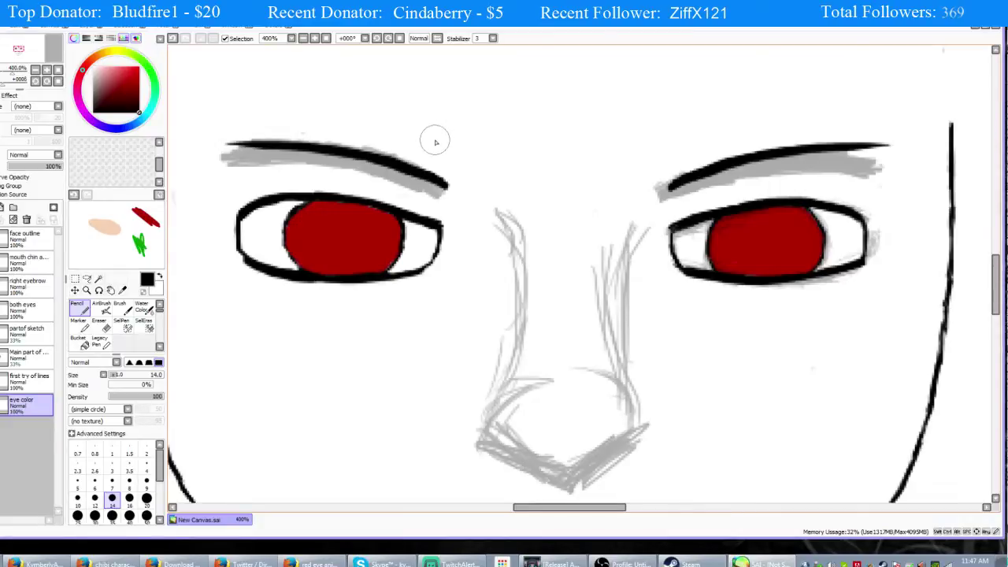
Try a small black pupil dot in the left eye's iris and undo it.
mouse_move(299, 197)
mouse_down()
mouse_move(289, 206)
mouse_move(340, 206)
mouse_up()
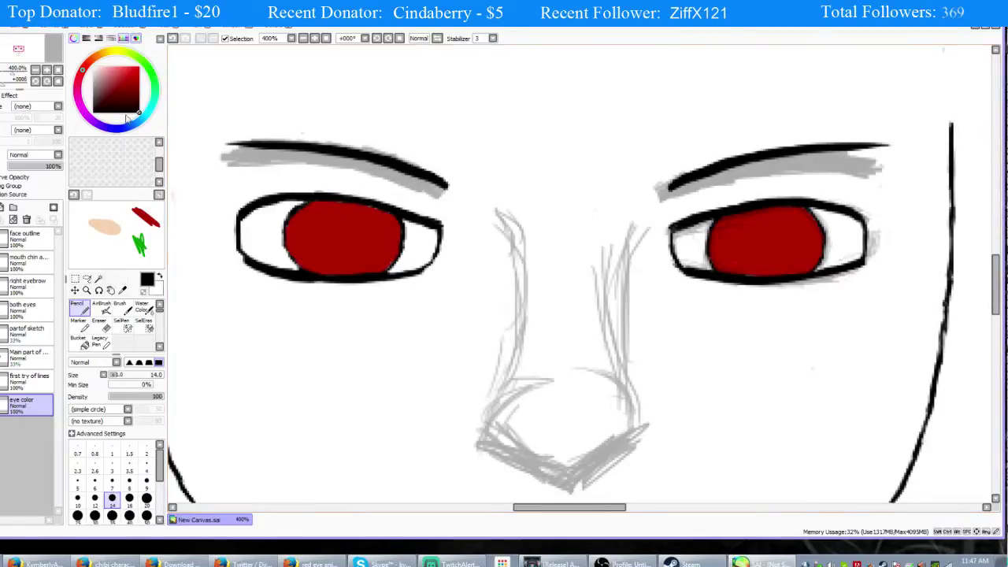
mouse_move(47, 173)
mouse_down()
mouse_move(33, 167)
mouse_move(63, 168)
mouse_move(25, 169)
mouse_move(61, 170)
mouse_up()
scroll(398, 245, down, 4)
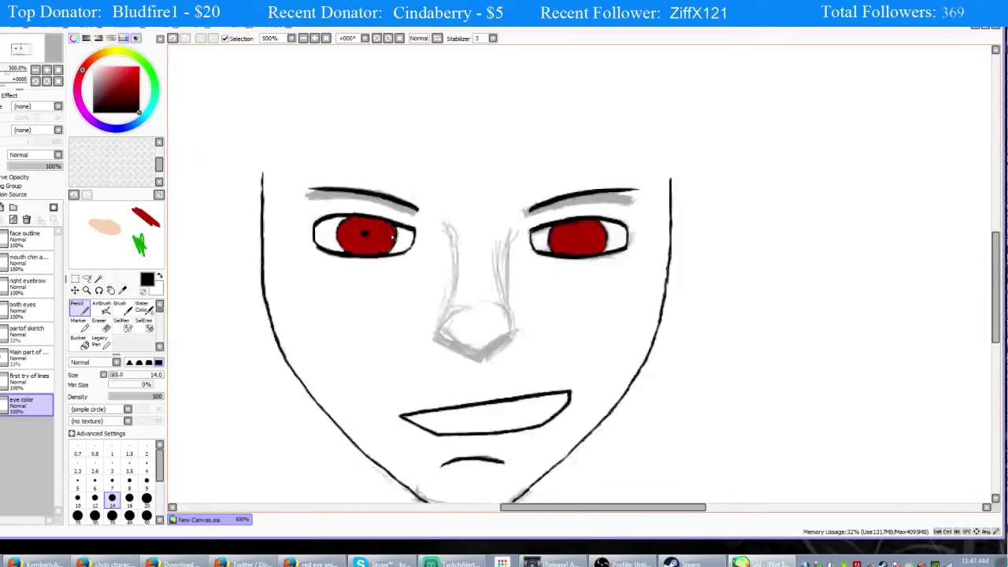
scroll(378, 248, up, 2)
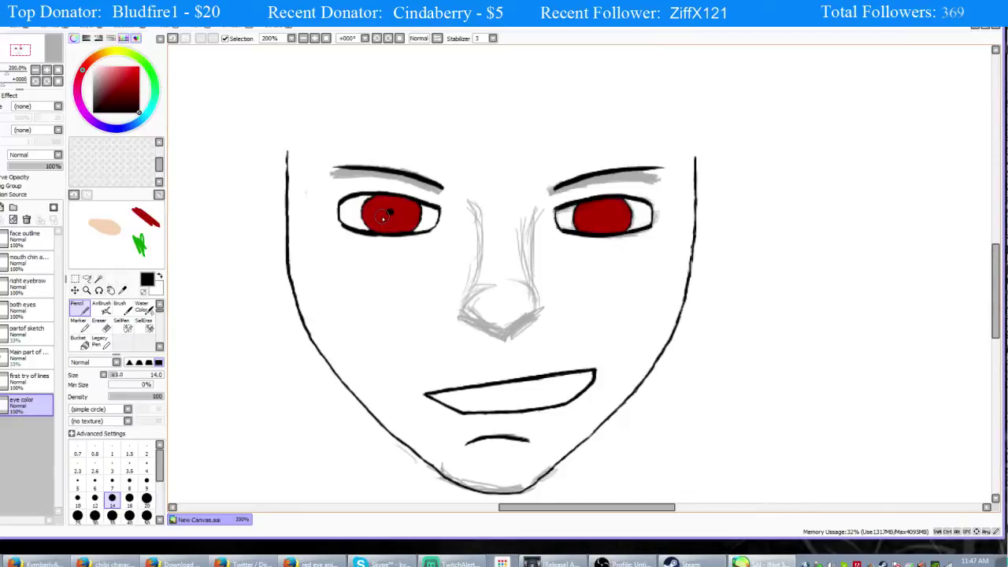
key(ctrl+z)
scroll(394, 237, down, 2)
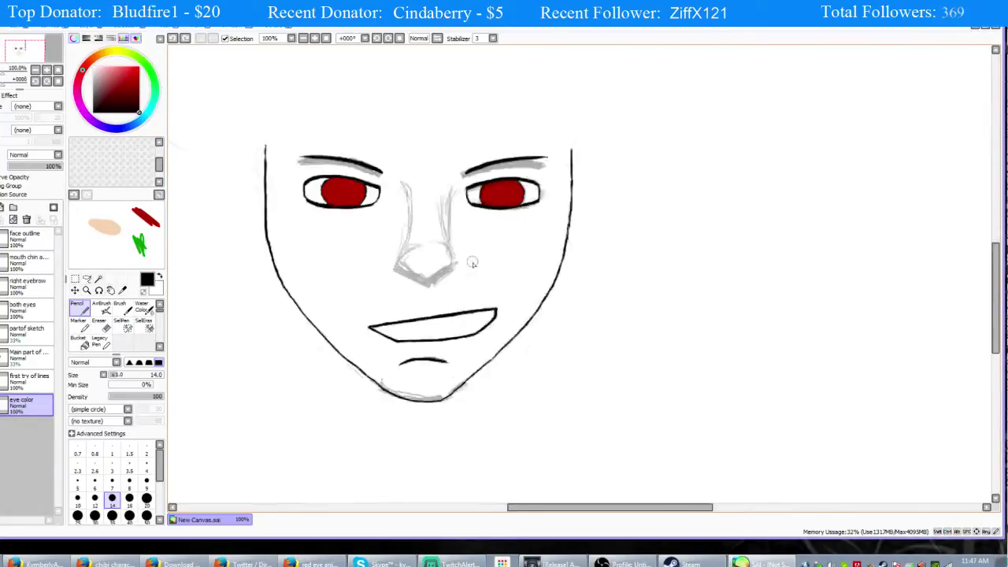
Paint a round black pupil in the middle of the left eye's red iris.
scroll(460, 205, up, 5)
scroll(435, 187, down, 2)
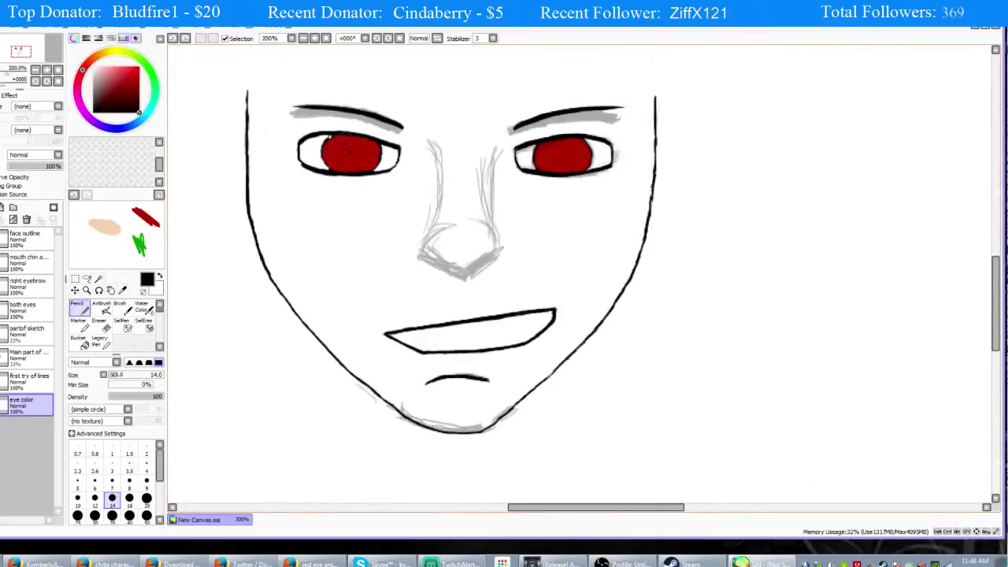
scroll(261, 135, up, 2)
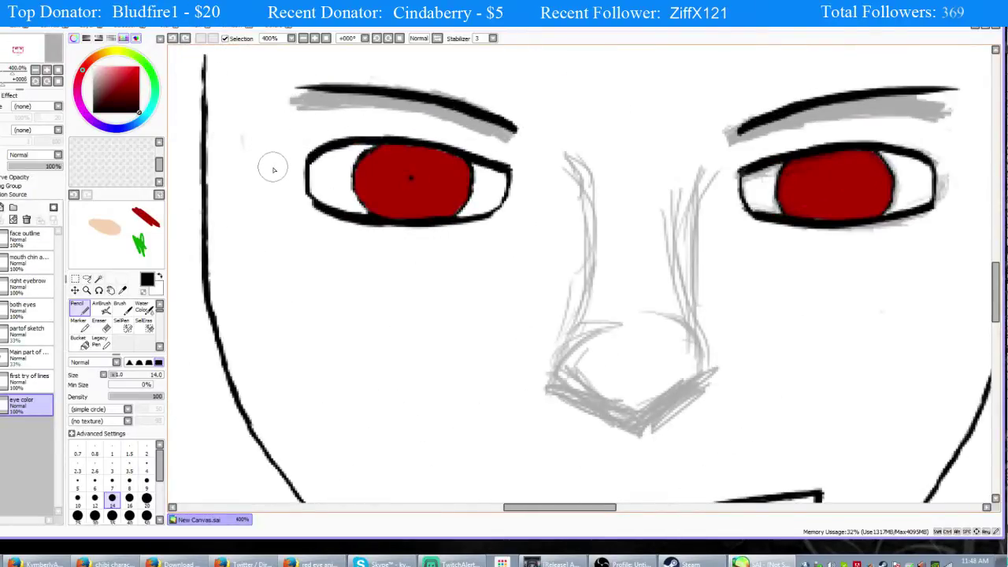
scroll(271, 172, up, 1)
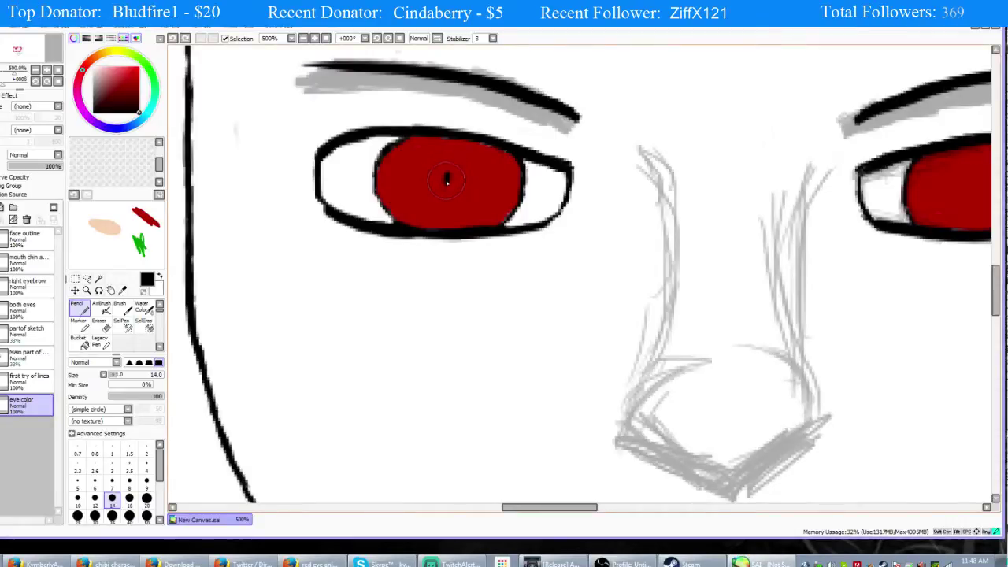
mouse_move(449, 186)
mouse_down()
mouse_move(444, 158)
mouse_move(445, 183)
mouse_move(450, 166)
mouse_up()
scroll(378, 248, down, 2)
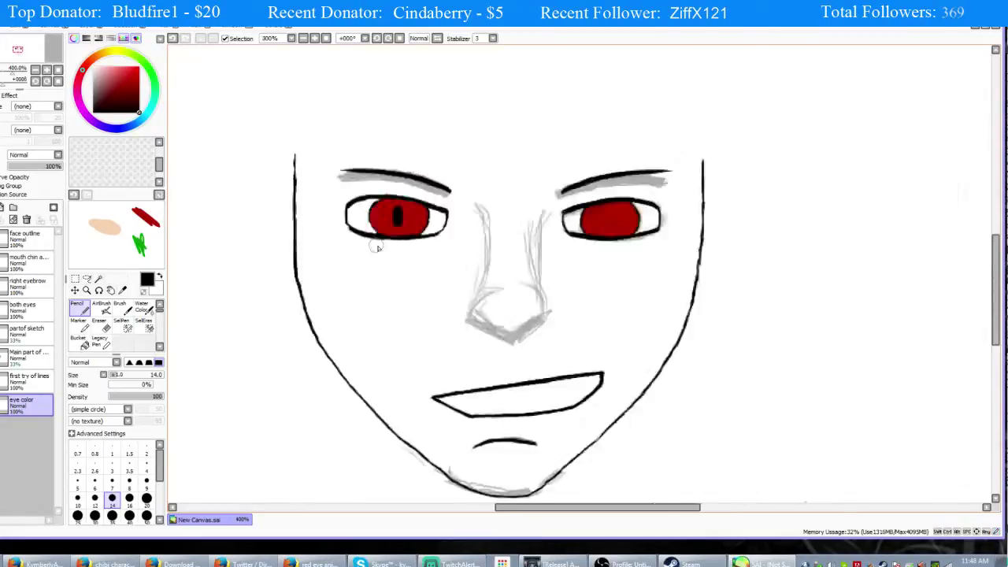
scroll(378, 248, down, 3)
scroll(367, 229, up, 5)
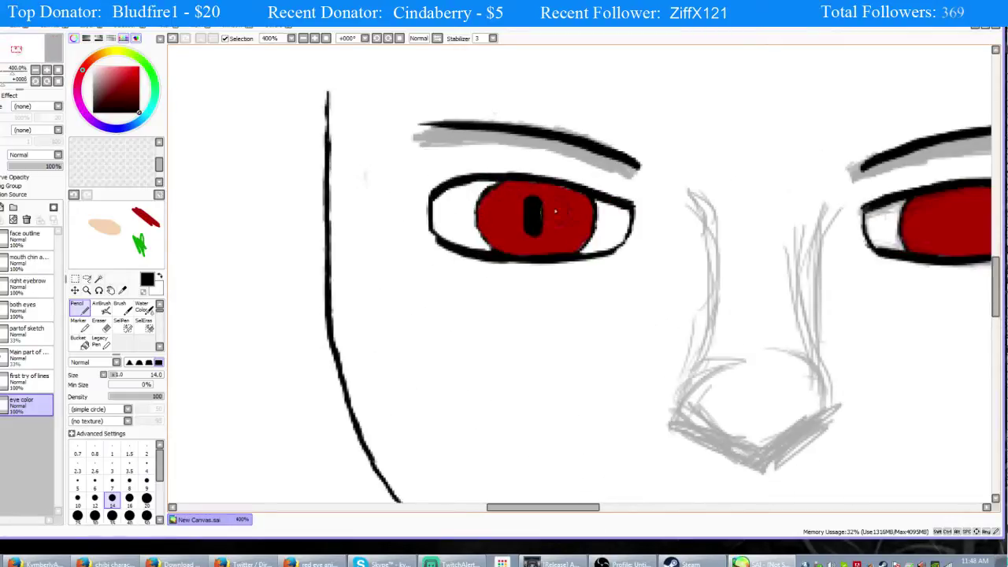
mouse_move(538, 203)
mouse_down()
mouse_move(533, 232)
mouse_move(527, 202)
mouse_move(539, 198)
mouse_move(521, 211)
mouse_move(526, 228)
mouse_move(536, 224)
mouse_move(519, 222)
mouse_up()
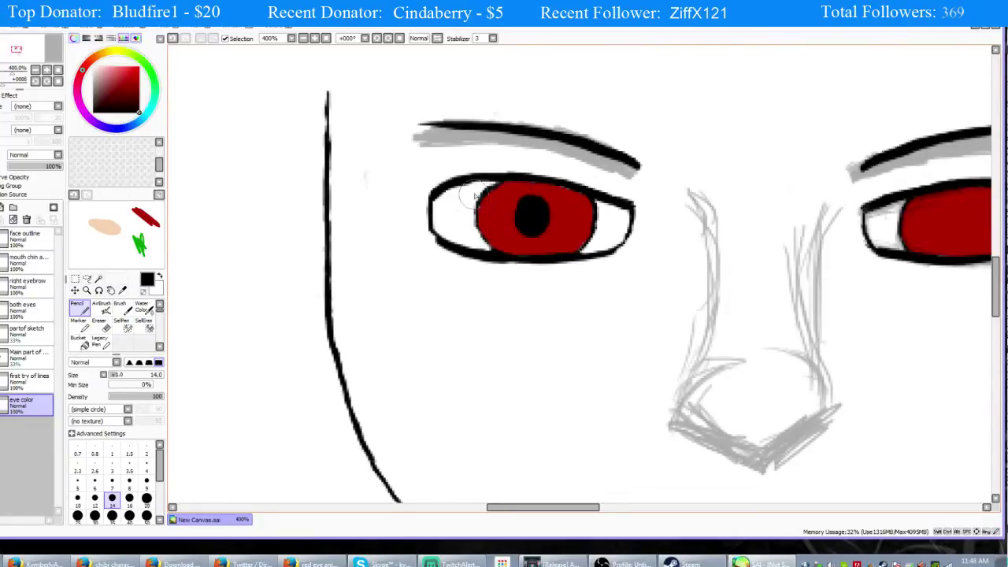
scroll(481, 194, down, 5)
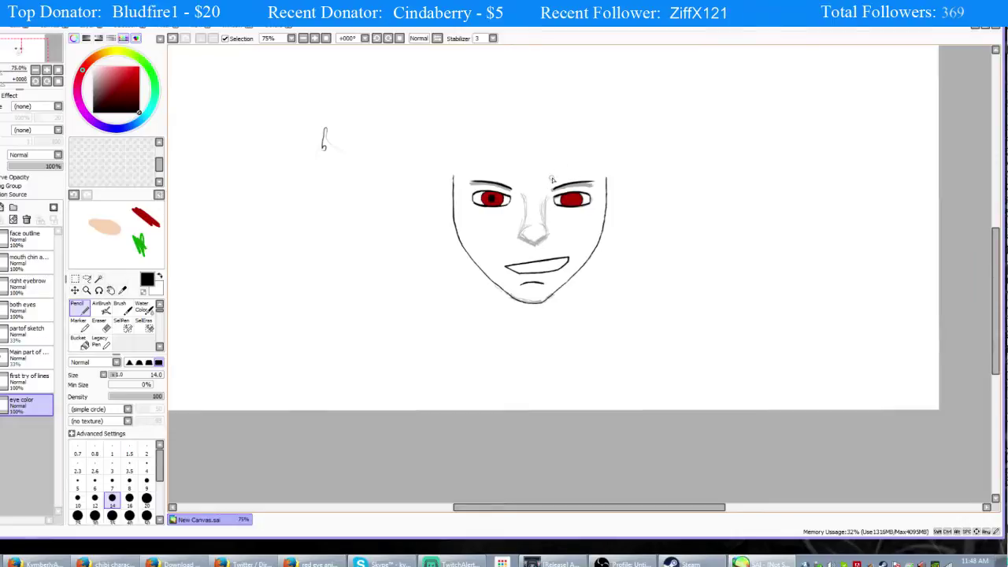
scroll(549, 180, up, 4)
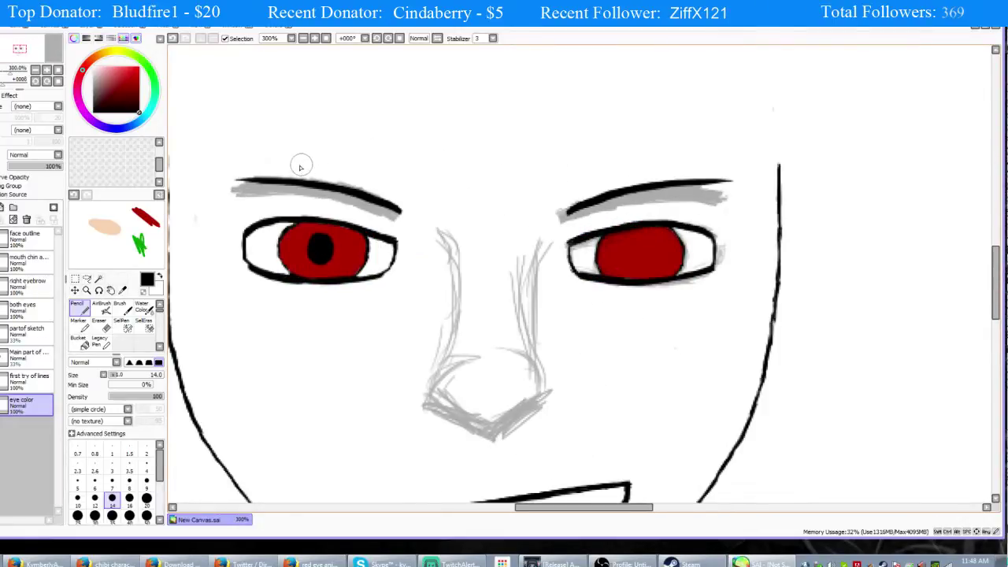
Set the pencil size to 6 and undo the round black pupil in the left iris.
click(95, 480)
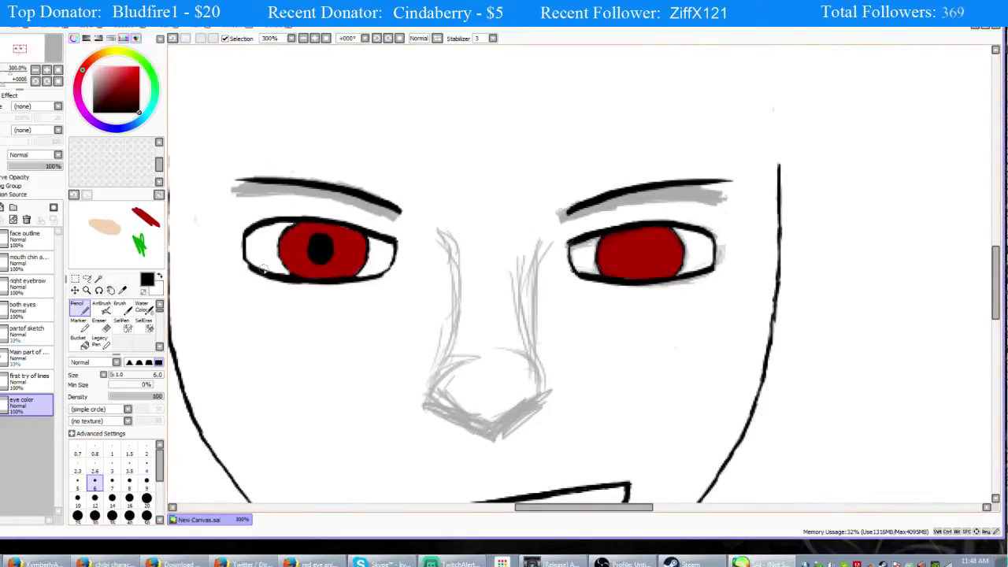
scroll(299, 248, down, 4)
scroll(295, 240, up, 5)
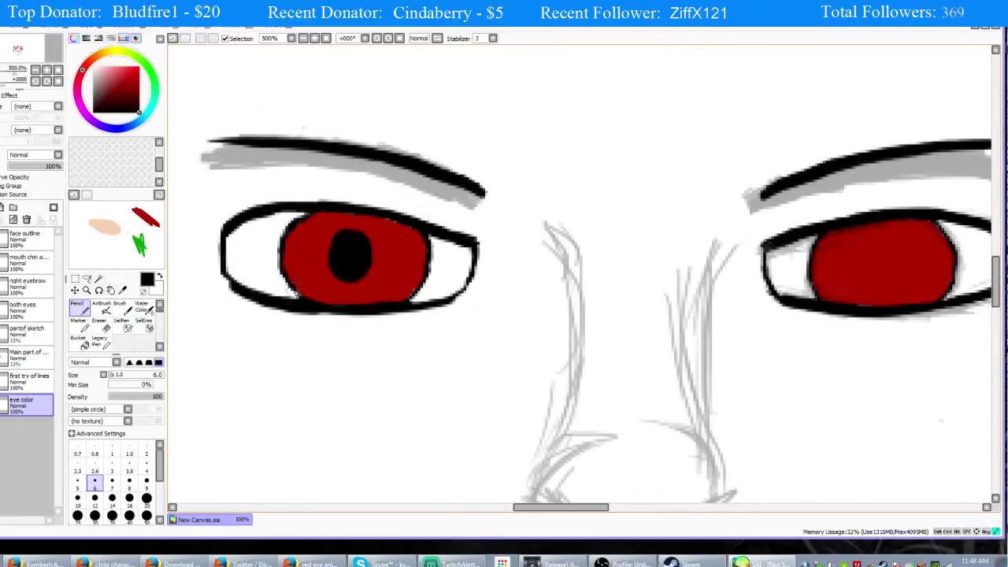
scroll(275, 268, down, 3)
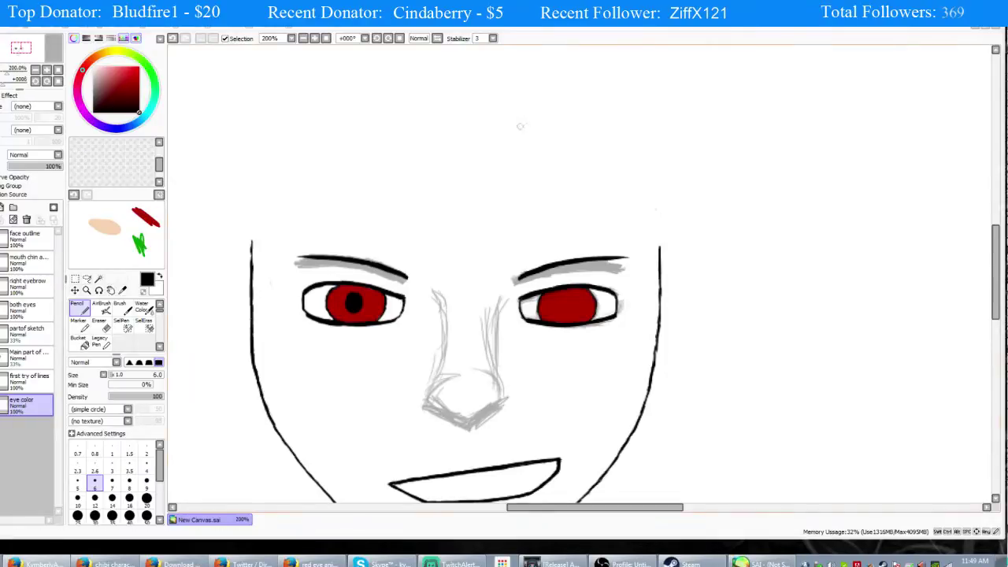
key(ctrl+z)
key(ctrl+z)
key(ctrl+z)
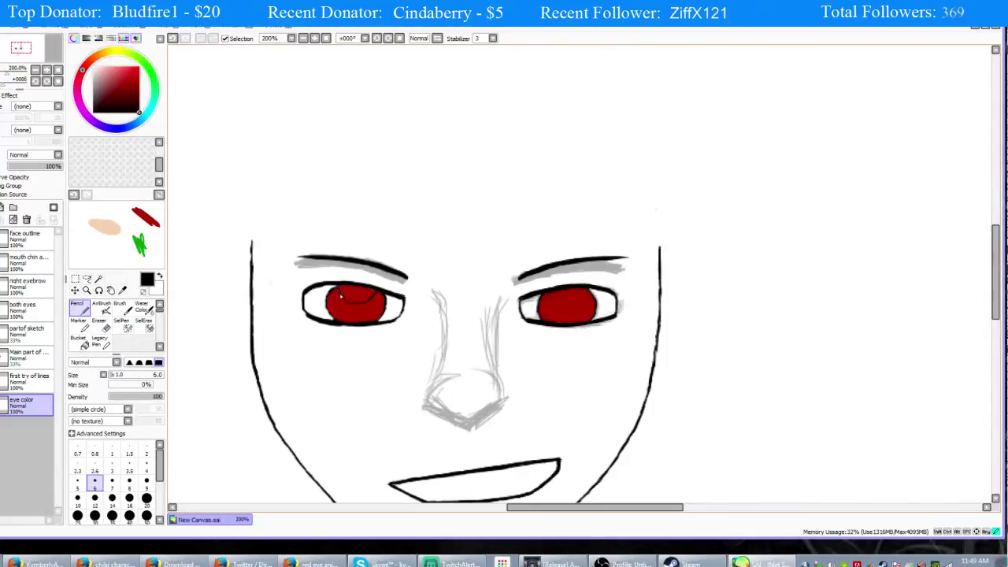
Try a half-round black pupil hanging from the left eye's upper lid and undo it.
mouse_move(341, 295)
mouse_down()
mouse_move(377, 297)
mouse_move(348, 309)
mouse_move(341, 294)
mouse_move(347, 310)
mouse_move(377, 297)
mouse_move(366, 309)
mouse_move(376, 297)
mouse_move(344, 304)
mouse_move(370, 307)
mouse_move(354, 313)
mouse_move(338, 294)
mouse_move(352, 305)
mouse_move(375, 294)
mouse_move(349, 294)
mouse_move(361, 297)
mouse_move(351, 304)
mouse_move(358, 308)
mouse_move(373, 295)
mouse_move(359, 293)
mouse_move(377, 295)
mouse_move(339, 291)
mouse_up()
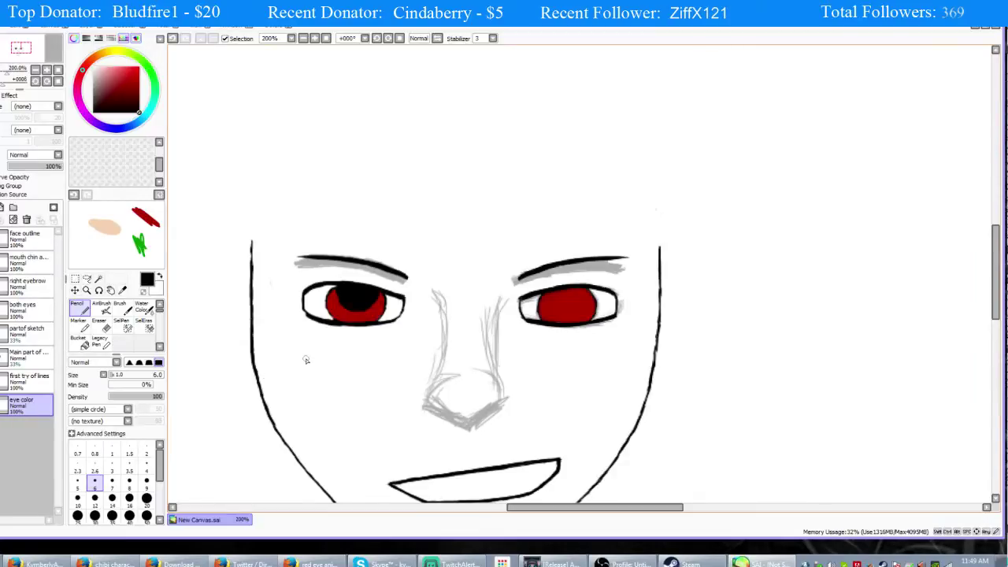
key(ctrl+z)
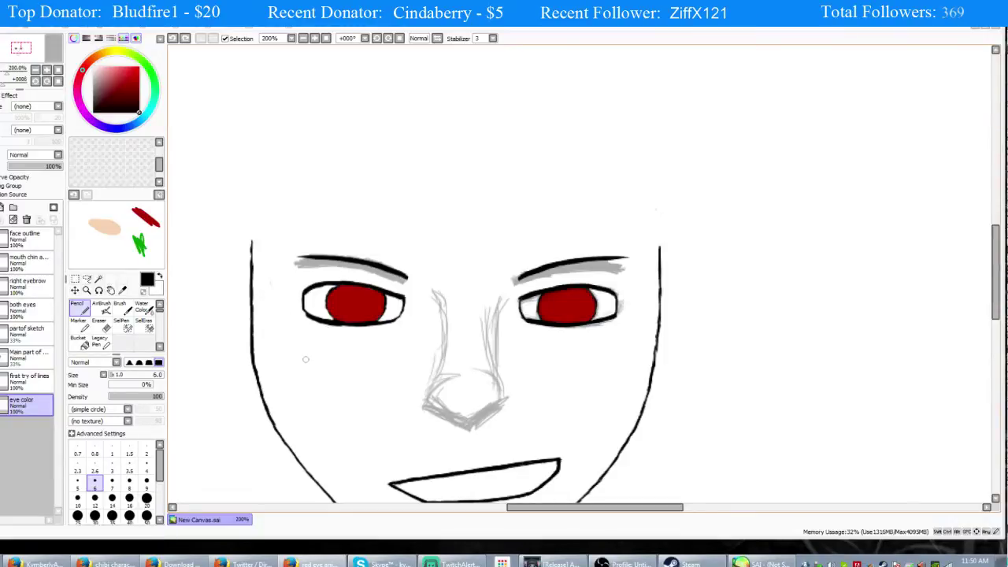
Retouch the lower left edge of the left iris's outline in black.
scroll(308, 362, down, 1)
scroll(292, 371, up, 2)
scroll(286, 376, up, 3)
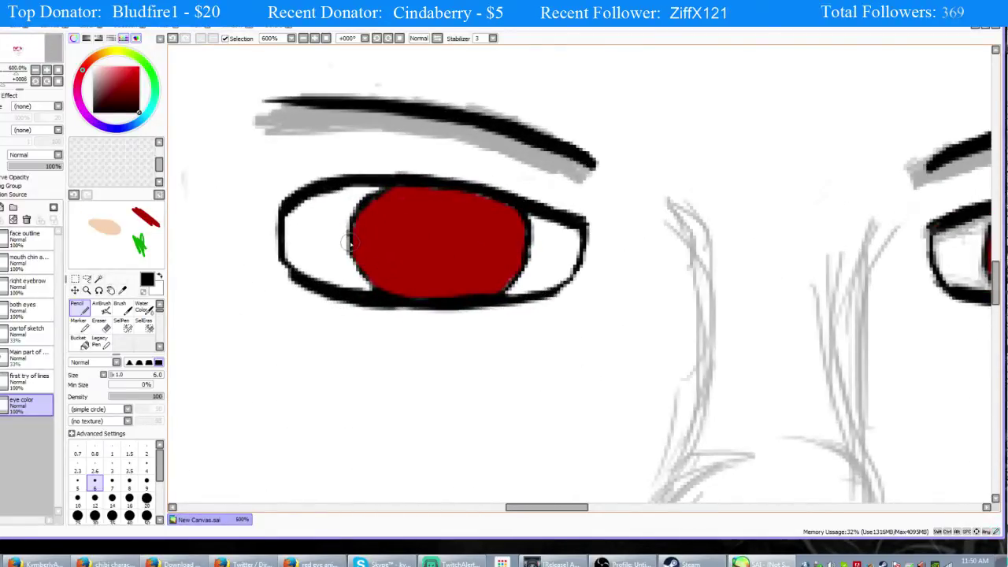
drag(352, 244, 375, 293)
scroll(363, 369, down, 3)
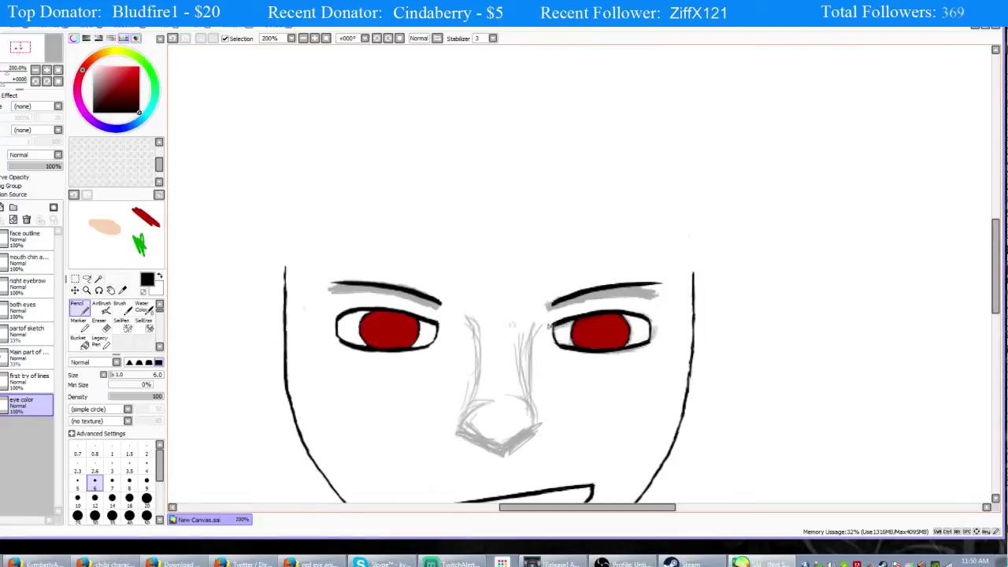
Mark a small black dot at the centre of the left iris and add a new layer above the eye color layer.
click(385, 330)
scroll(410, 415, down, 4)
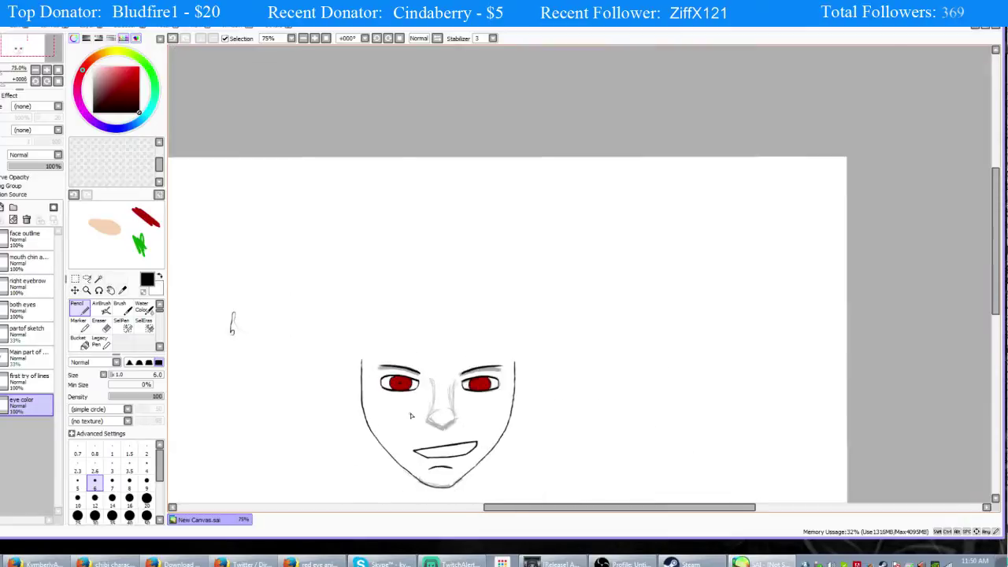
scroll(410, 415, down, 1)
scroll(410, 415, up, 4)
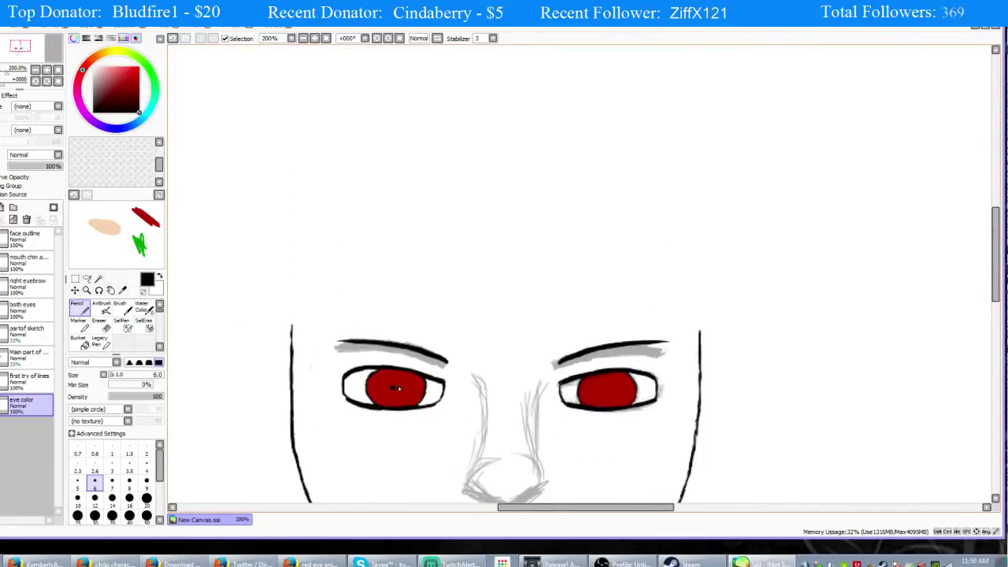
scroll(395, 388, up, 1)
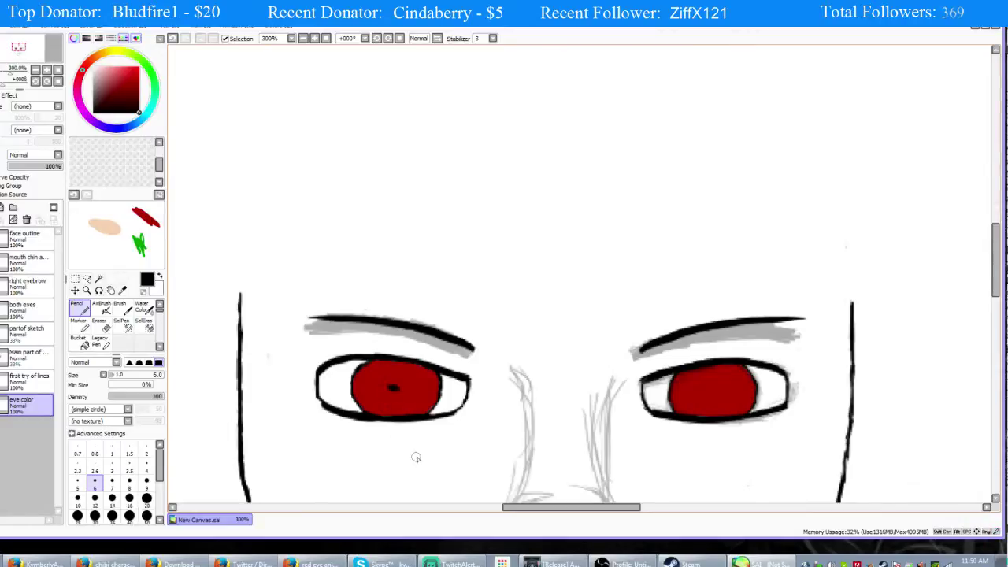
scroll(414, 459, down, 3)
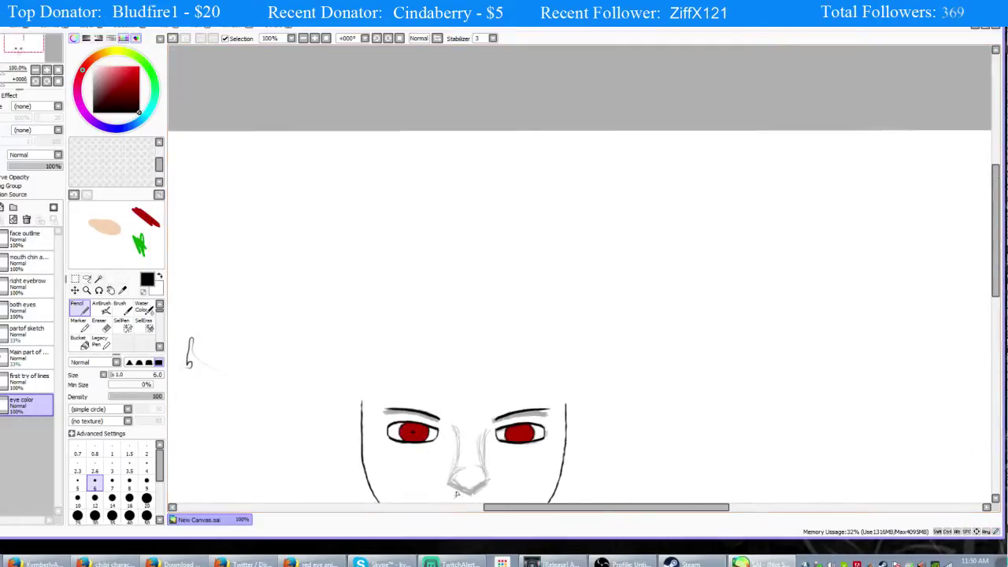
scroll(417, 447, up, 4)
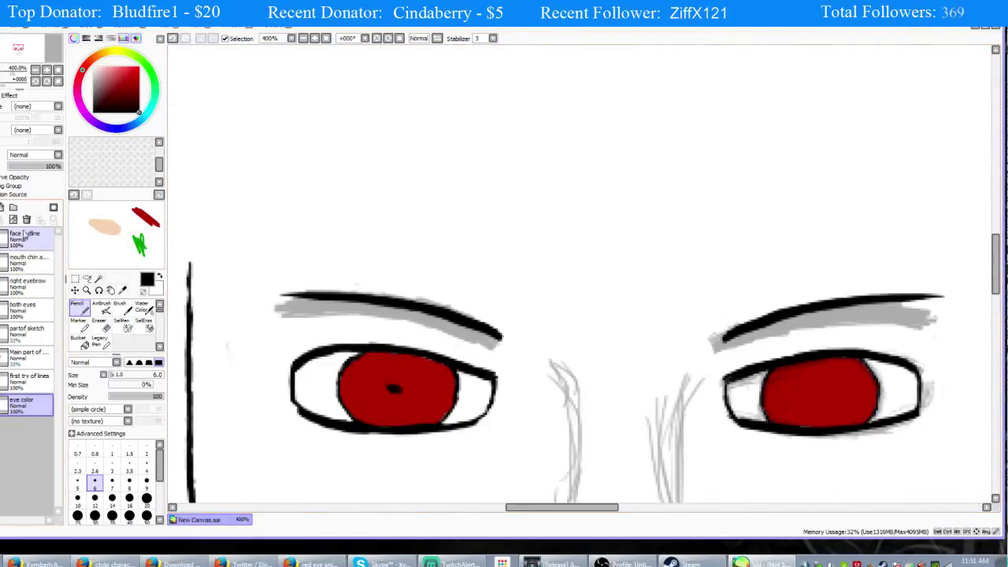
click(3, 208)
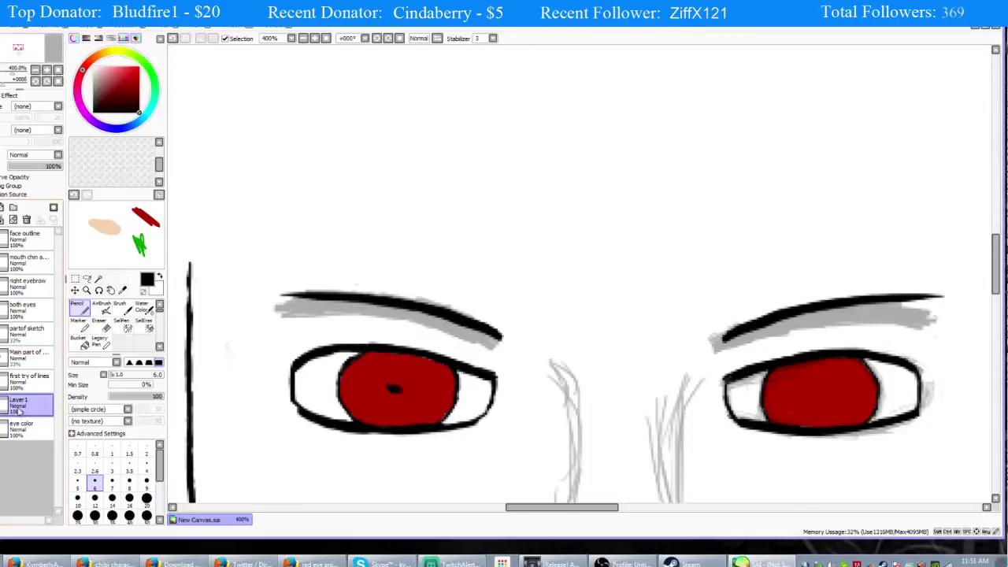
Rename the new layer as luminsasity and set its blending mode to Luminosity.
double_click(19, 404)
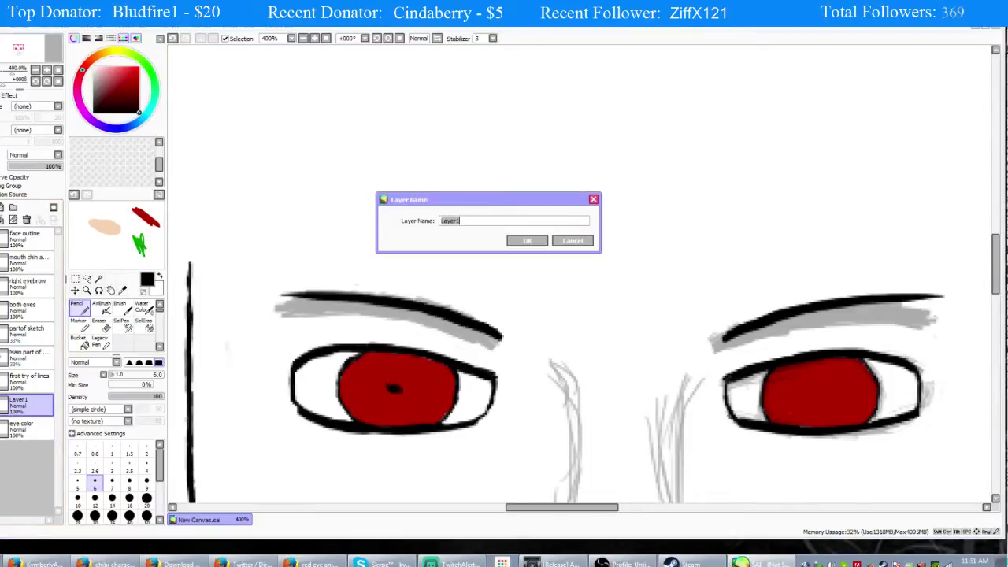
text(luminsasity)
click(526, 240)
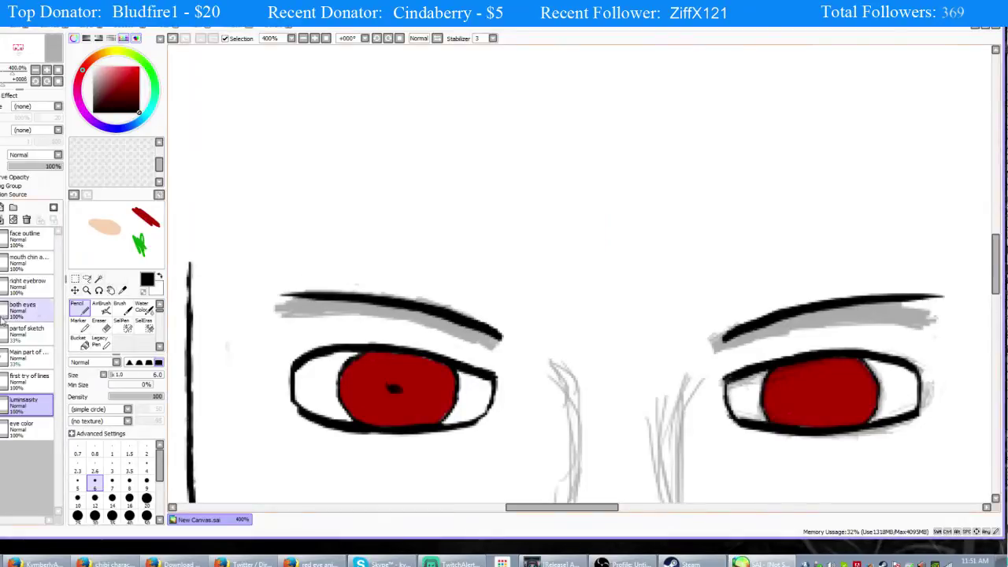
click(31, 155)
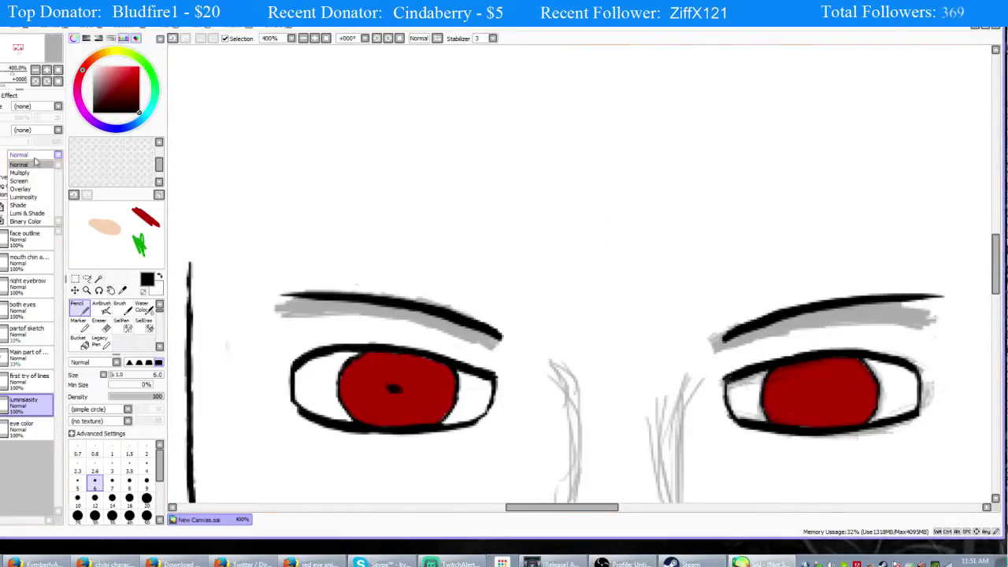
click(22, 198)
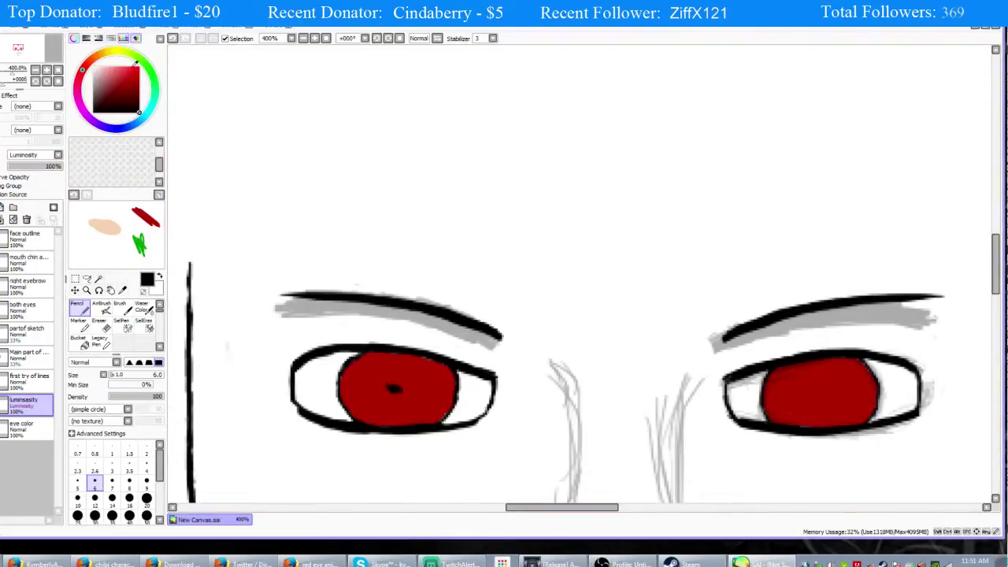
Try bright red highlight strokes along the lower edge of the left iris and undo them.
click(132, 76)
click(131, 75)
mouse_move(430, 410)
mouse_down()
mouse_move(373, 422)
mouse_move(430, 415)
mouse_up()
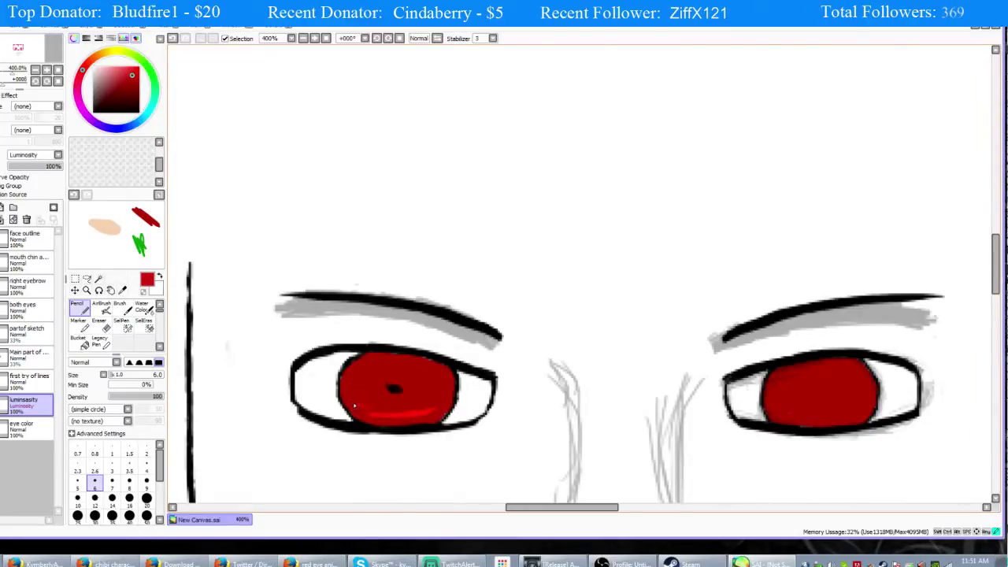
drag(354, 406, 442, 413)
mouse_move(356, 410)
mouse_down()
mouse_move(381, 417)
mouse_move(437, 413)
mouse_move(327, 411)
mouse_up()
key(ctrl+z)
key(ctrl+z)
key(ctrl+z)
key(ctrl+z)
Try glowing streaks in a darker red across the lower part of the left iris and undo them.
click(130, 84)
drag(438, 406, 362, 414)
key(ctrl+z)
key(ctrl+z)
key(ctrl+z)
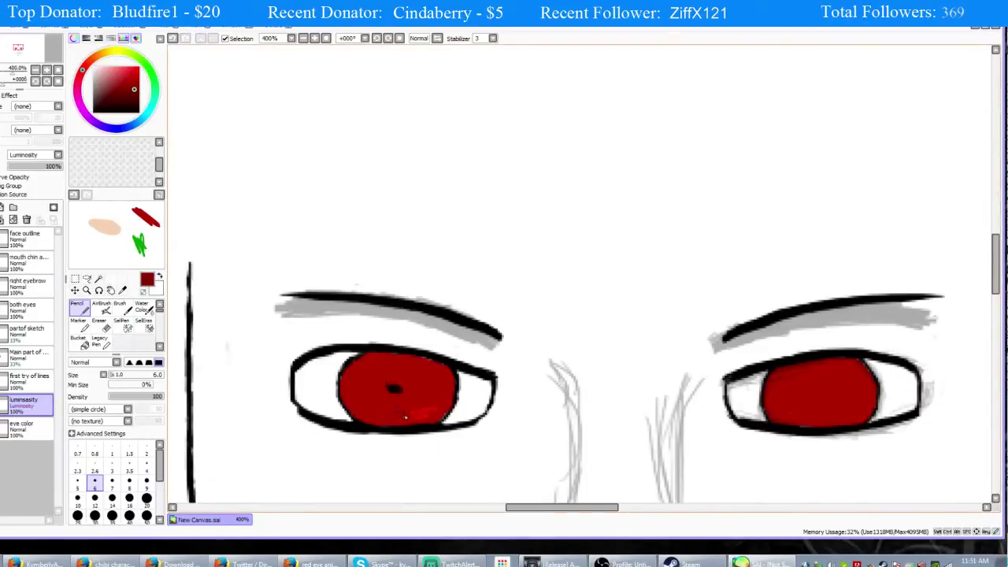
drag(436, 407, 437, 399)
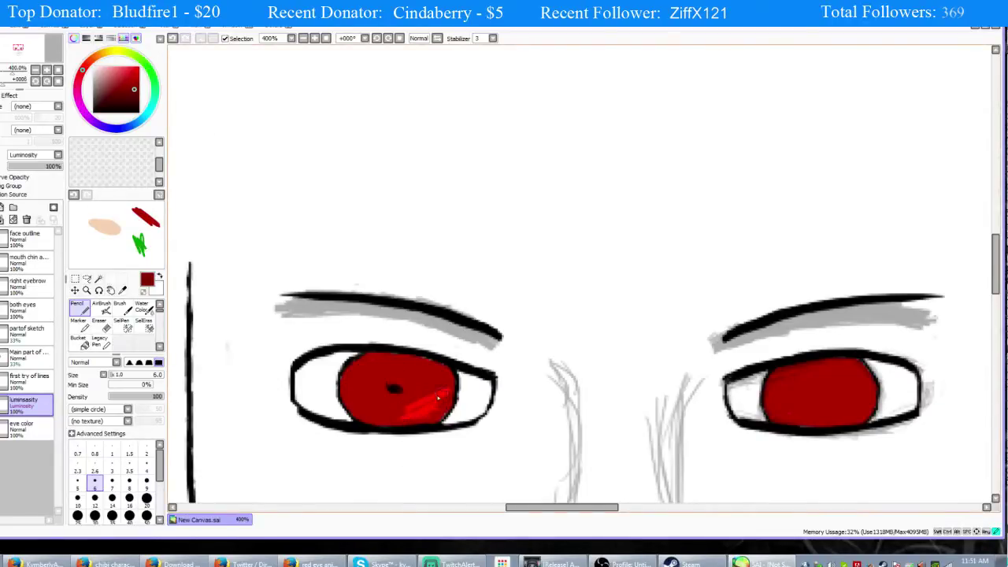
key(ctrl+z)
key(ctrl+z)
Set the pencil size to 14, reapply the Luminosity mode to the luminsasity layer and brighten the whole left iris with dark red.
click(112, 497)
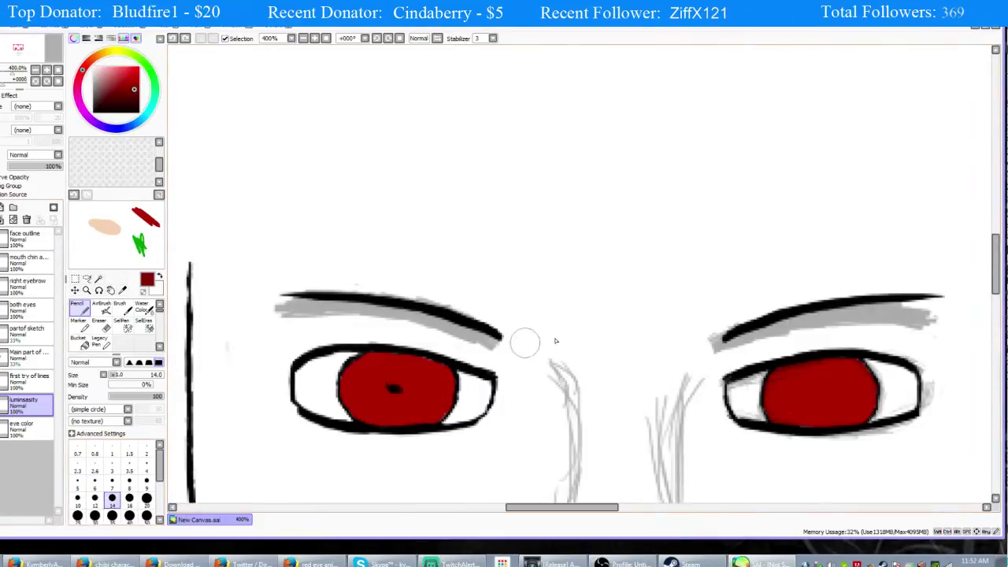
click(398, 389)
click(27, 155)
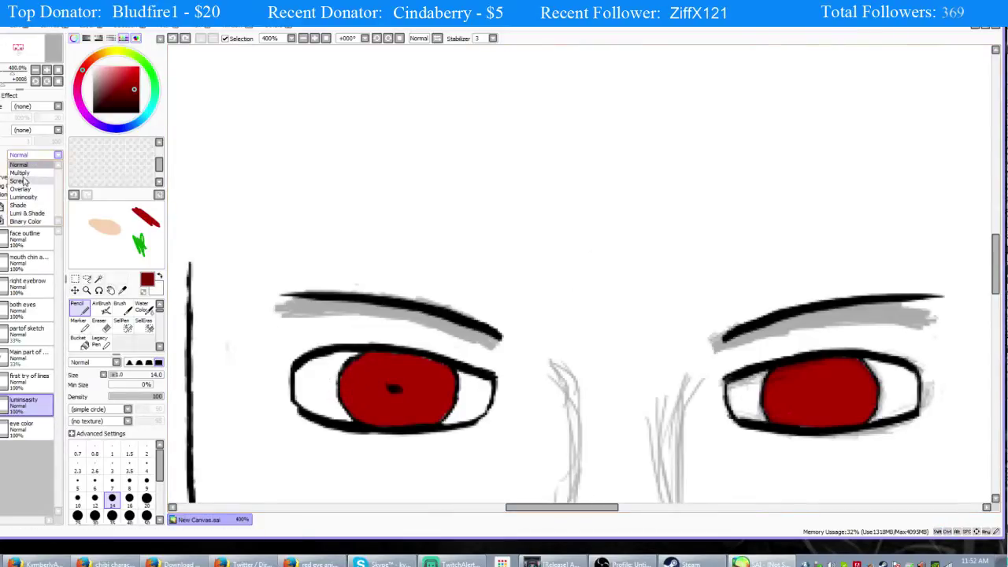
click(14, 200)
mouse_move(427, 400)
mouse_down()
mouse_move(426, 406)
mouse_move(391, 418)
mouse_move(406, 408)
mouse_move(378, 400)
mouse_up()
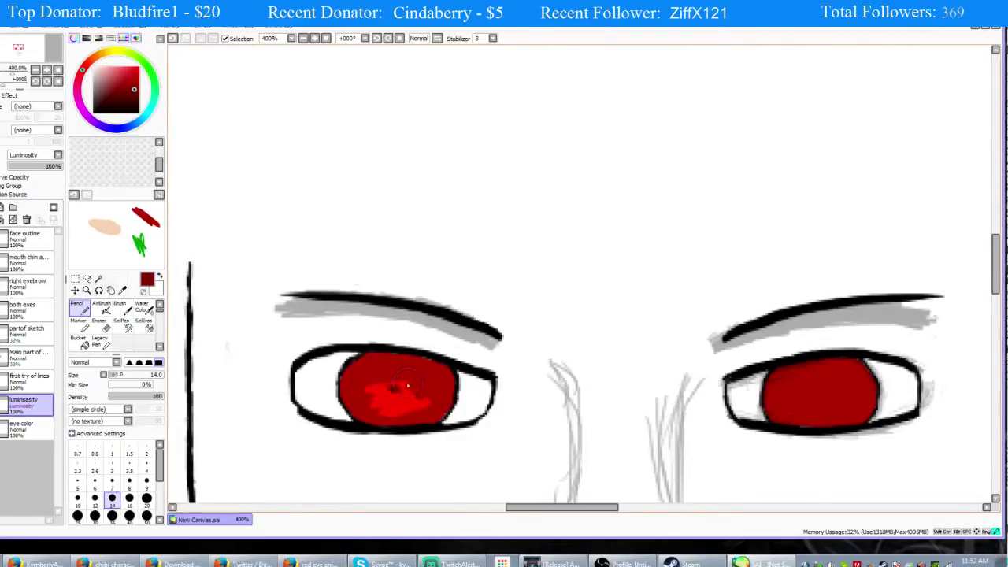
mouse_move(417, 389)
mouse_down()
mouse_move(384, 380)
mouse_move(395, 373)
mouse_move(370, 360)
mouse_move(346, 375)
mouse_move(352, 400)
mouse_move(342, 396)
mouse_move(355, 397)
mouse_move(355, 388)
mouse_move(367, 403)
mouse_move(373, 370)
mouse_move(360, 411)
mouse_move(388, 420)
mouse_move(451, 394)
mouse_move(443, 370)
mouse_up()
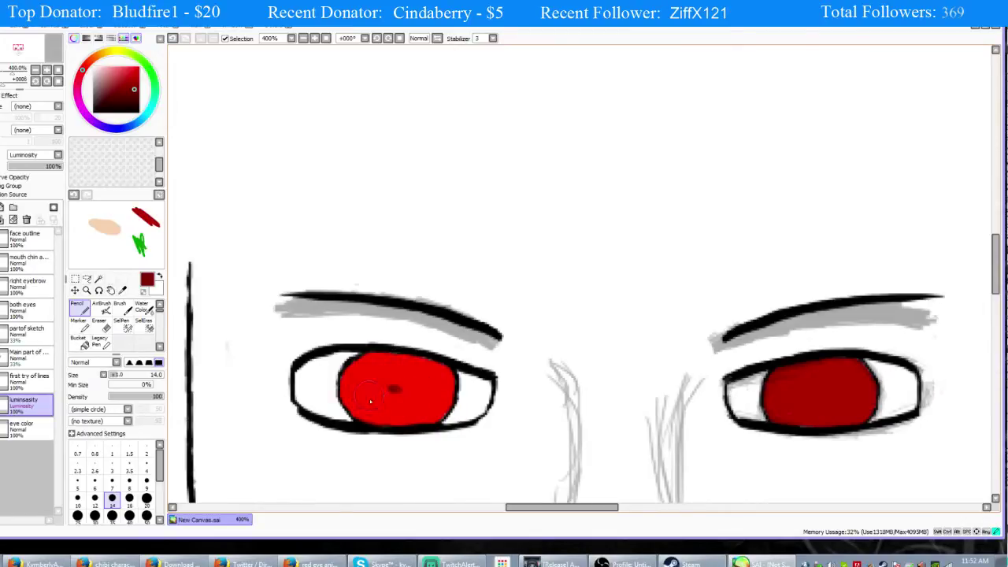
Shade the outer edge of the left iris with a very dark, muted red.
scroll(320, 410, down, 7)
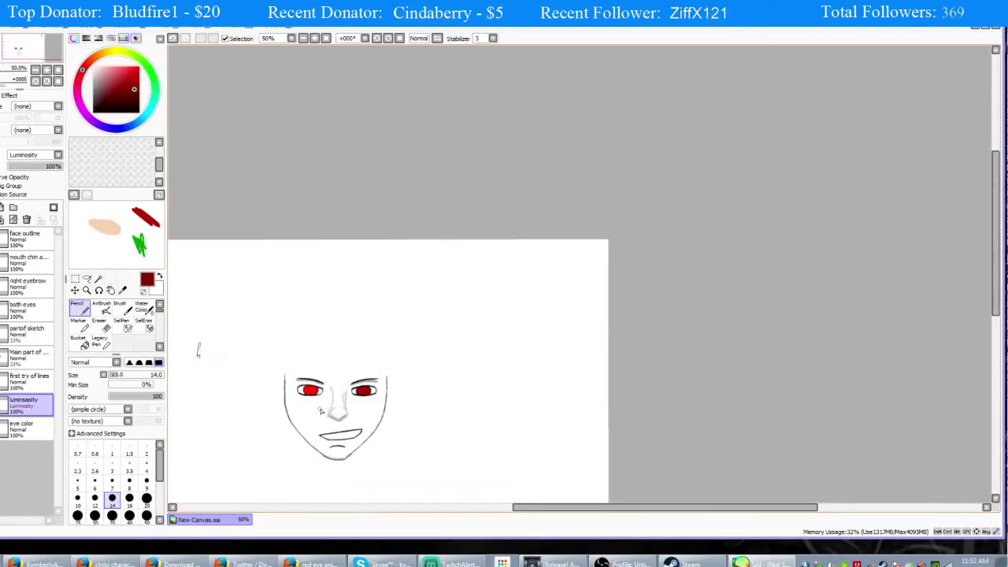
scroll(288, 427, up, 4)
scroll(290, 404, up, 3)
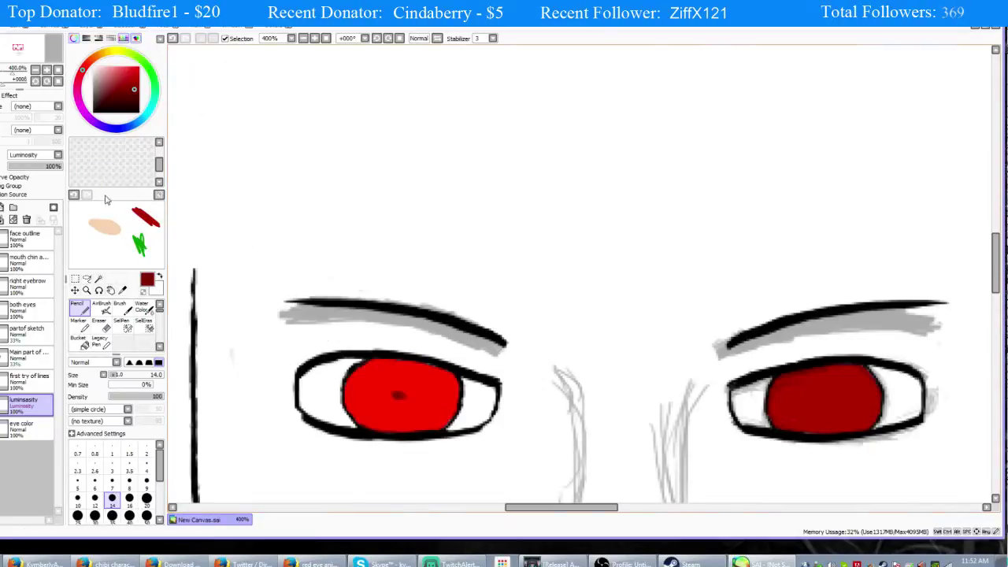
click(111, 101)
drag(348, 390, 356, 375)
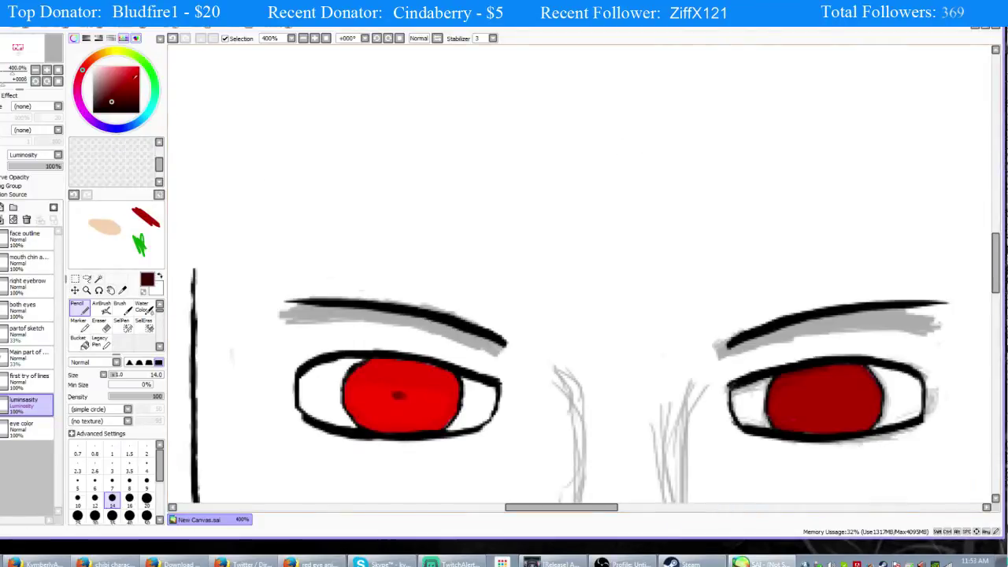
Darken the upper part of the left iris in near-black, undo the last stroke and set the pencil size to 12.
click(131, 75)
click(132, 71)
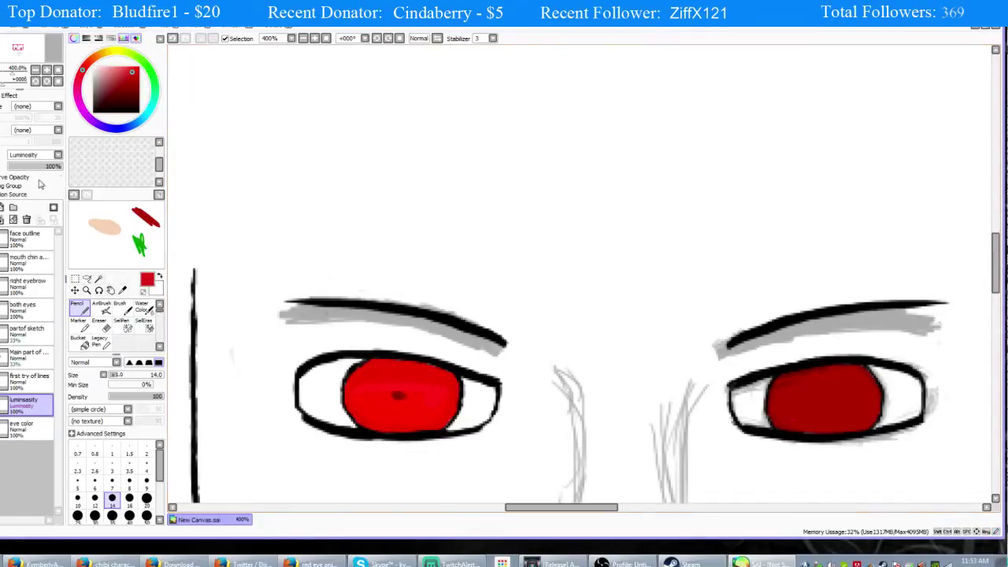
click(116, 79)
drag(116, 79, 97, 109)
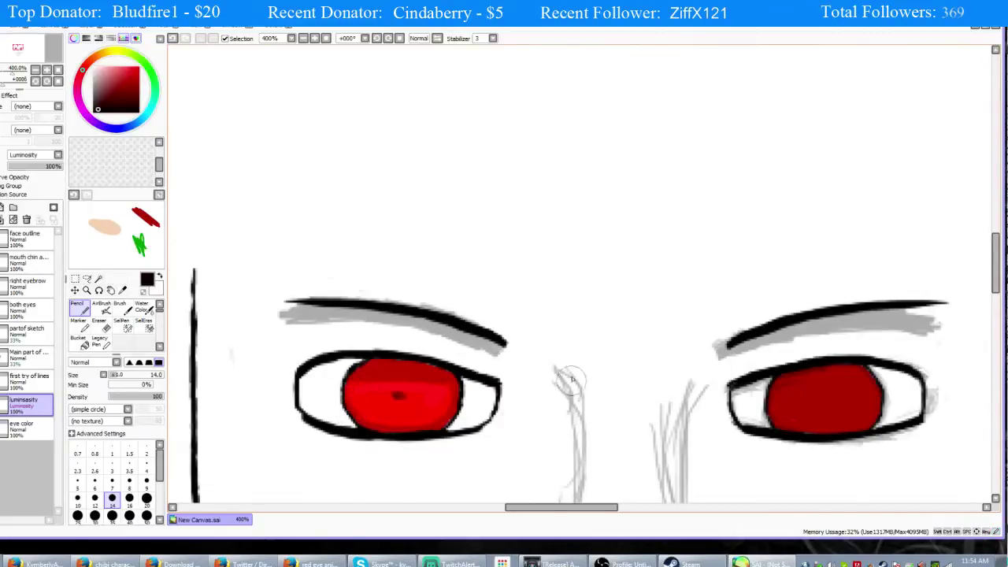
key(ctrl+z)
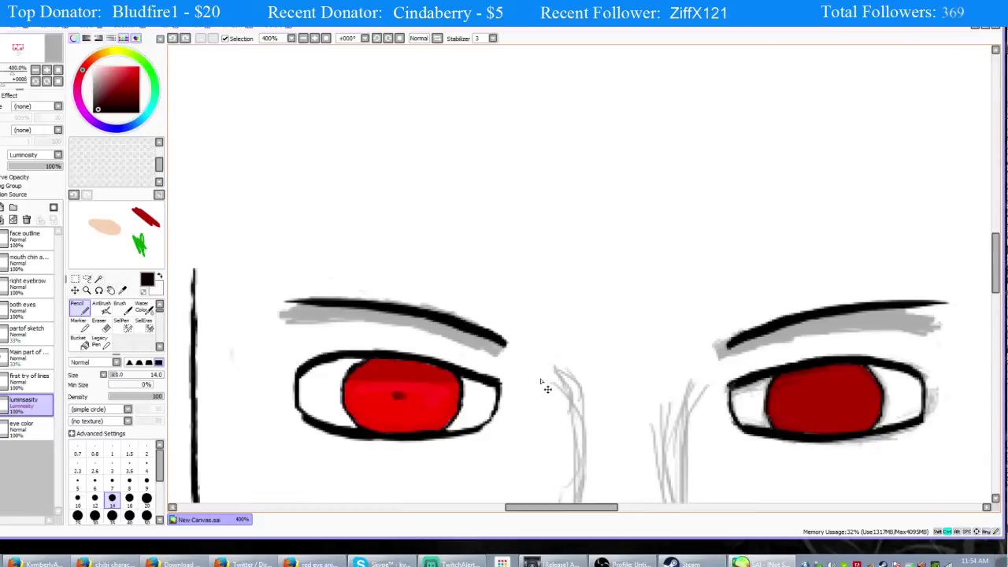
click(95, 496)
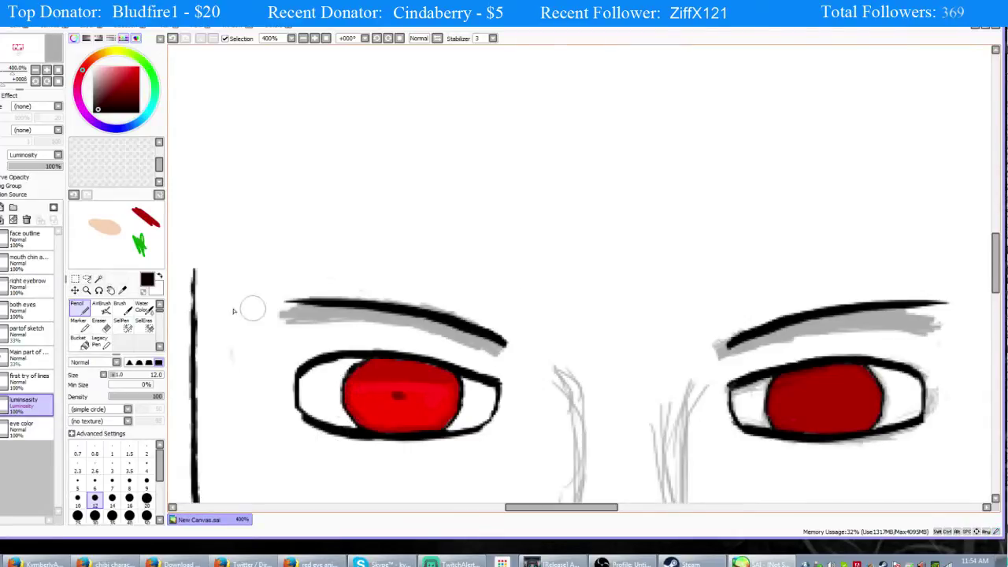
Try a slanted white highlight in the lower part of the left iris and undo it.
drag(115, 87, 94, 67)
drag(431, 401, 405, 413)
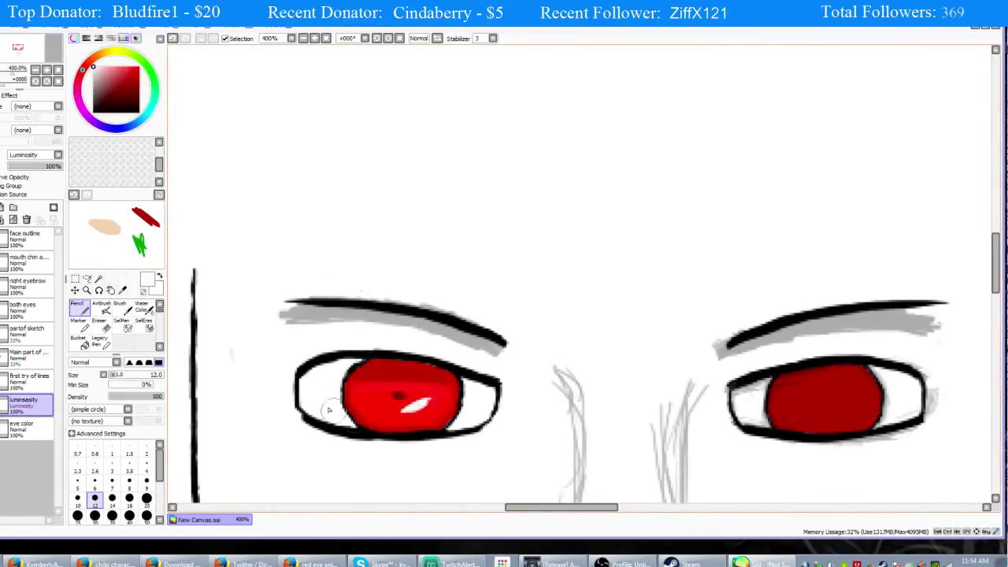
key(ctrl+z)
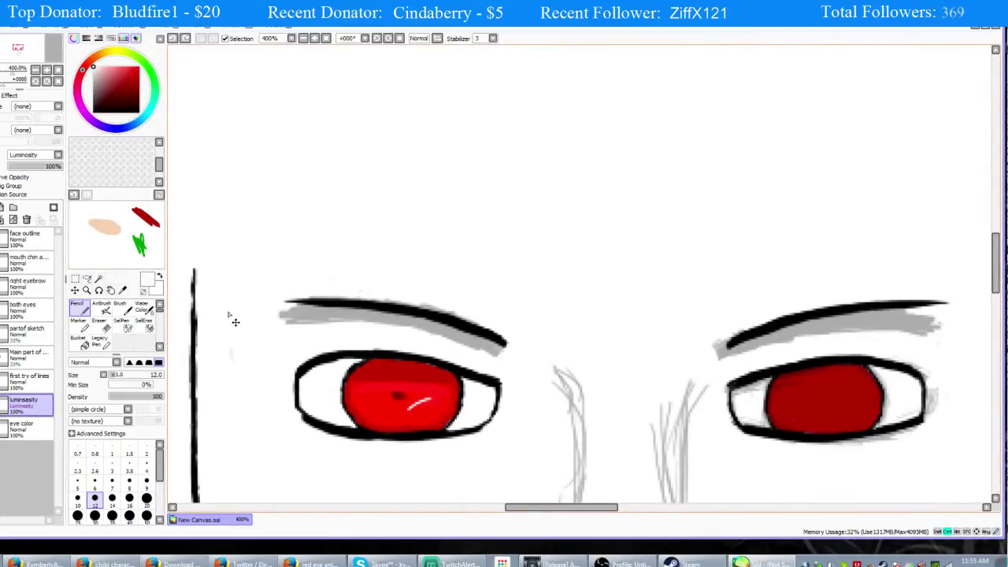
key(ctrl+z)
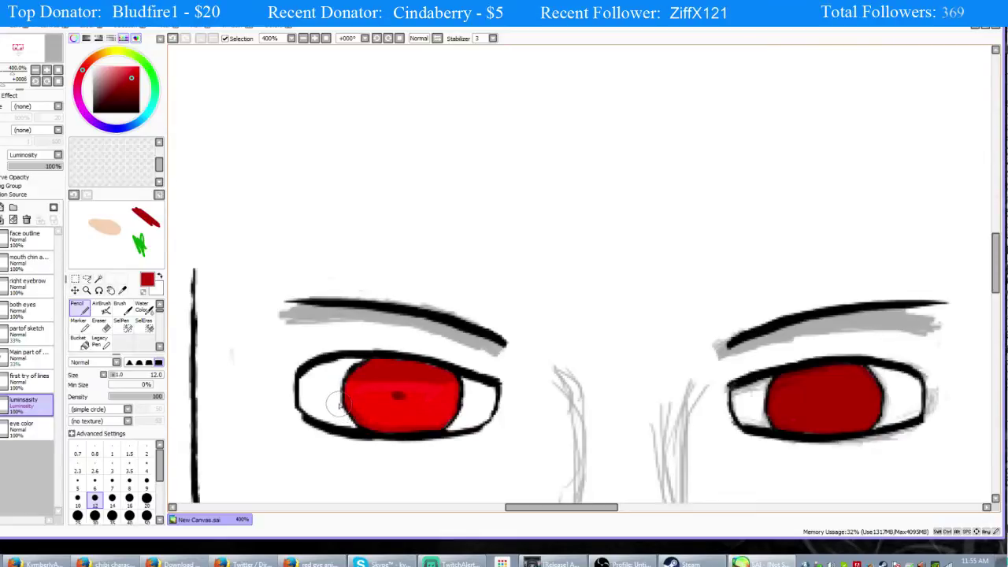
Retouch the left iris in red and its rim in black, undoing the extra black on the pupil.
mouse_move(356, 395)
mouse_down()
mouse_move(340, 403)
mouse_move(369, 429)
mouse_move(440, 424)
mouse_move(367, 435)
mouse_move(418, 432)
mouse_move(364, 431)
mouse_move(352, 400)
mouse_up()
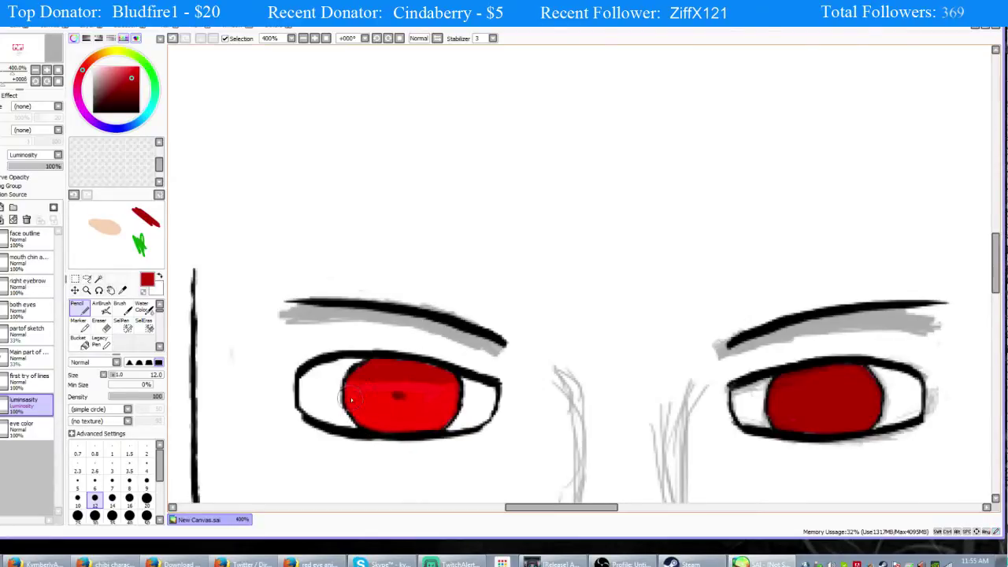
click(139, 112)
mouse_move(506, 383)
mouse_down()
mouse_move(432, 434)
mouse_move(461, 409)
mouse_move(417, 436)
mouse_move(437, 429)
mouse_move(358, 429)
mouse_move(372, 431)
mouse_up()
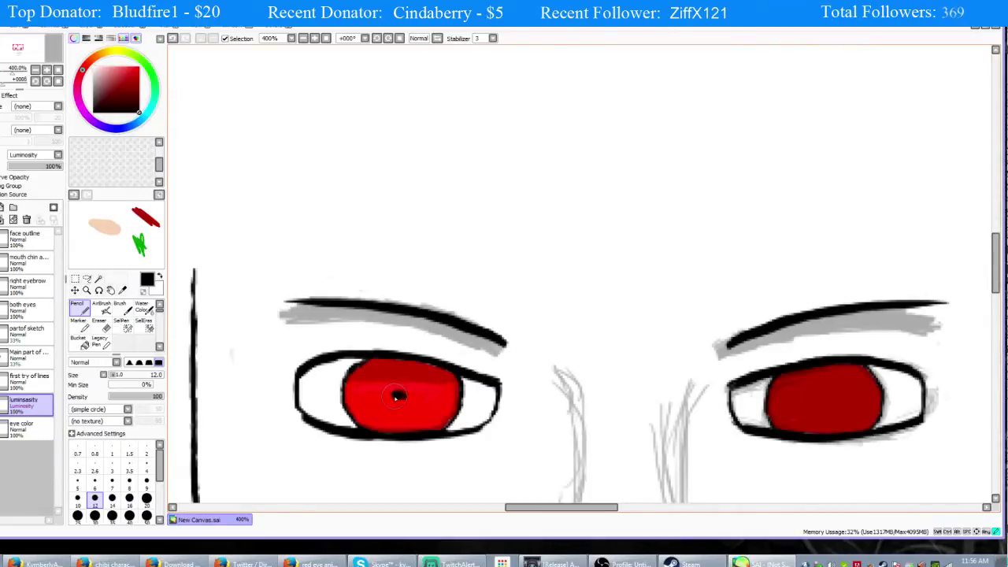
drag(394, 394, 401, 396)
key(ctrl+z)
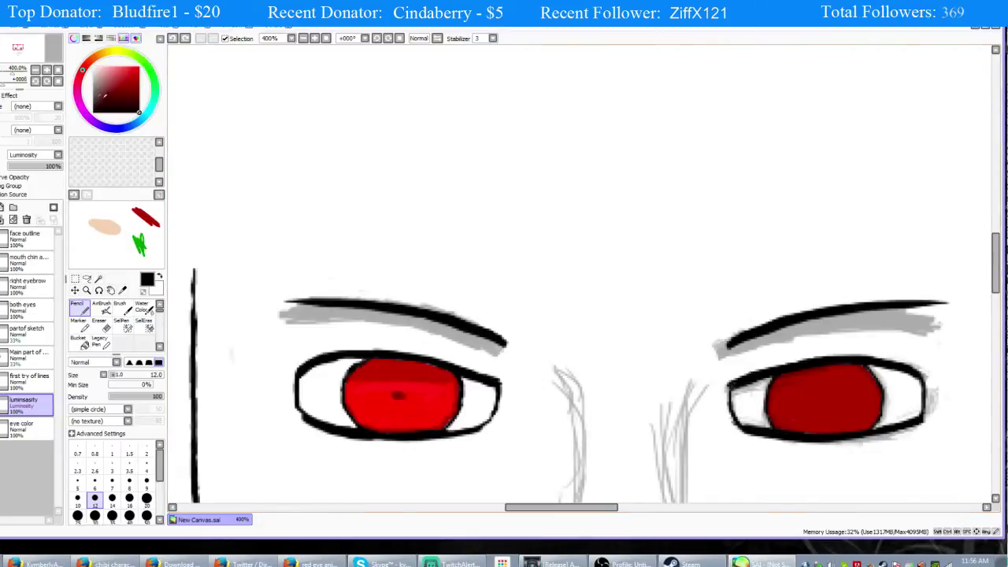
Try the luminsasity layer at 34% opacity and restore it to 100%.
drag(135, 96, 142, 61)
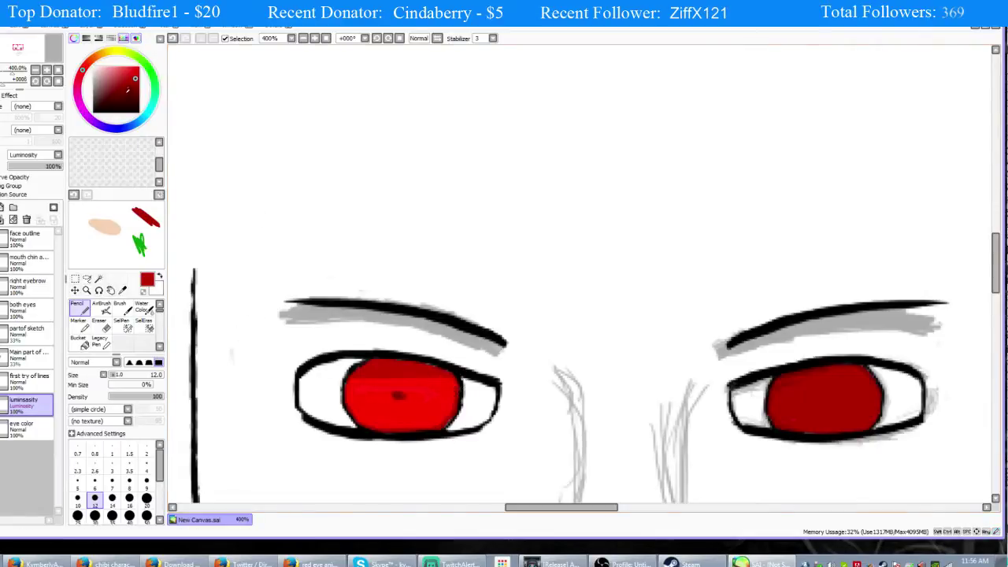
click(126, 91)
click(125, 96)
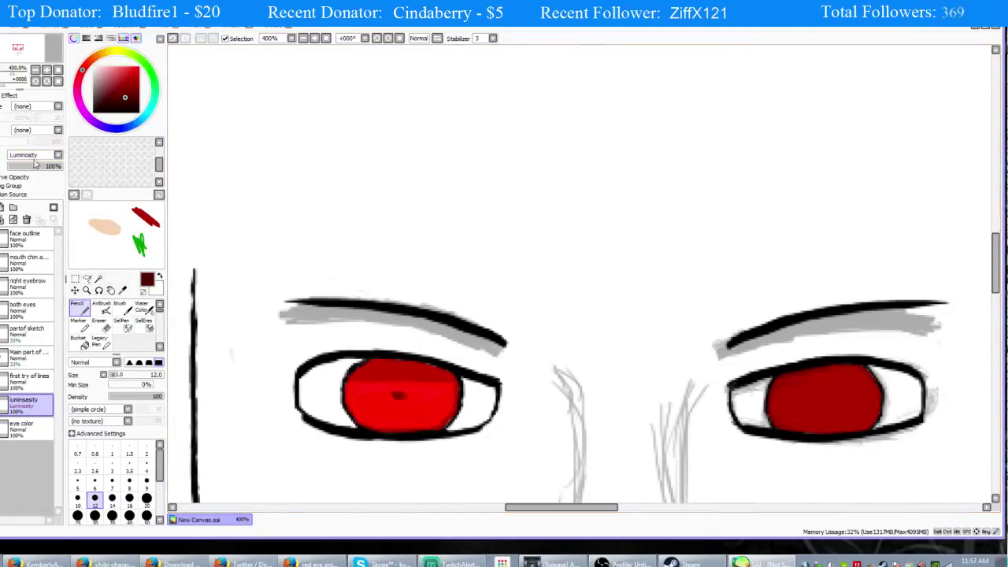
drag(53, 166, 28, 172)
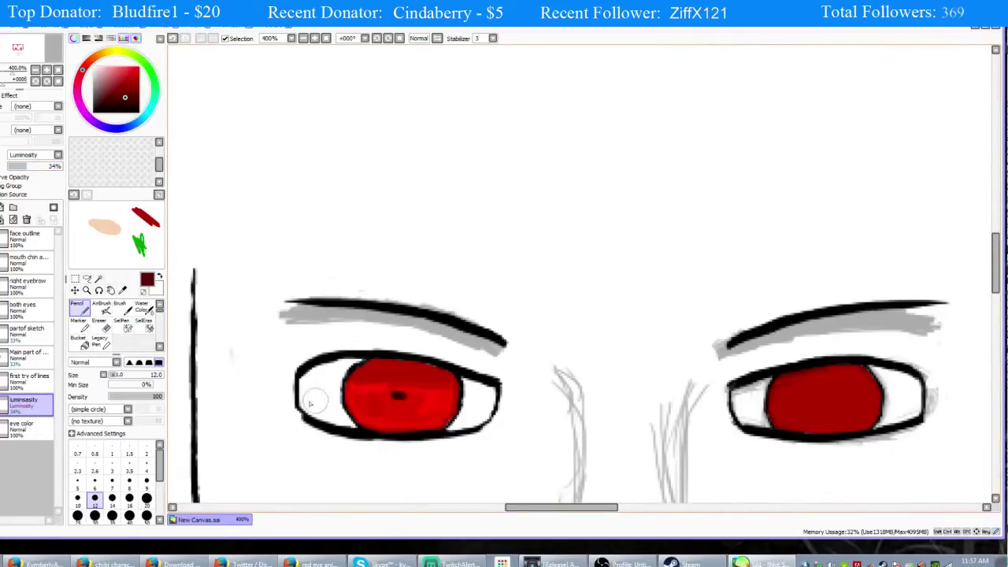
drag(22, 166, 63, 168)
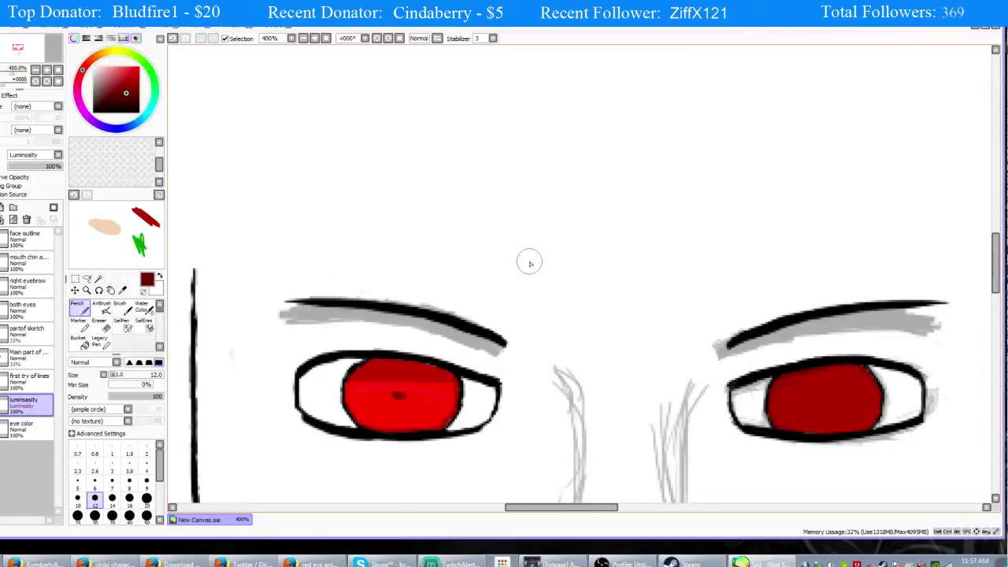
Shade the upper part of the left iris beneath the eyelid in black.
click(131, 95)
drag(132, 95, 140, 113)
drag(444, 387, 454, 387)
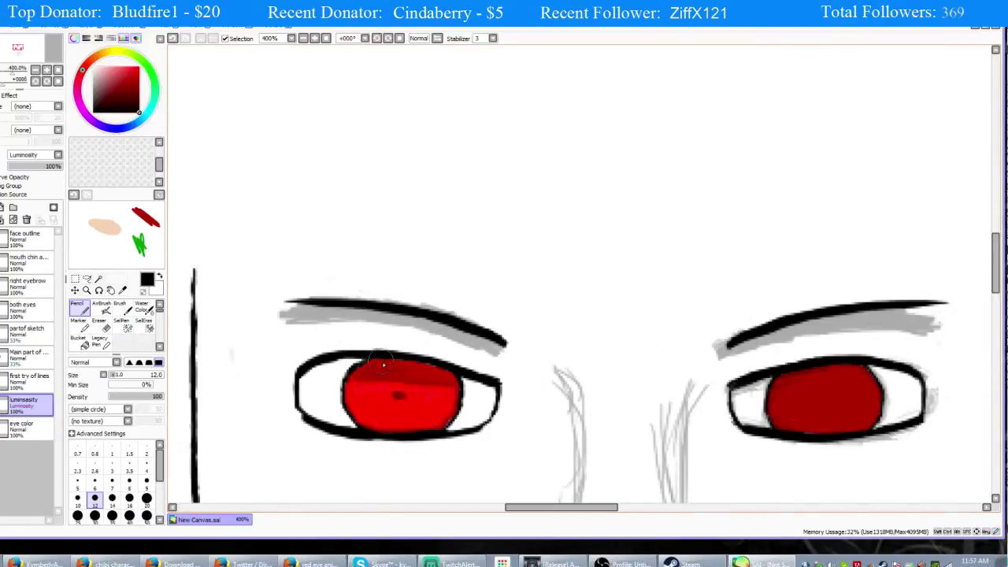
mouse_move(391, 360)
mouse_down()
mouse_move(450, 381)
mouse_move(346, 364)
mouse_up()
Paint a dark red ring with a black pupil at the centre of the left iris.
drag(142, 101, 126, 94)
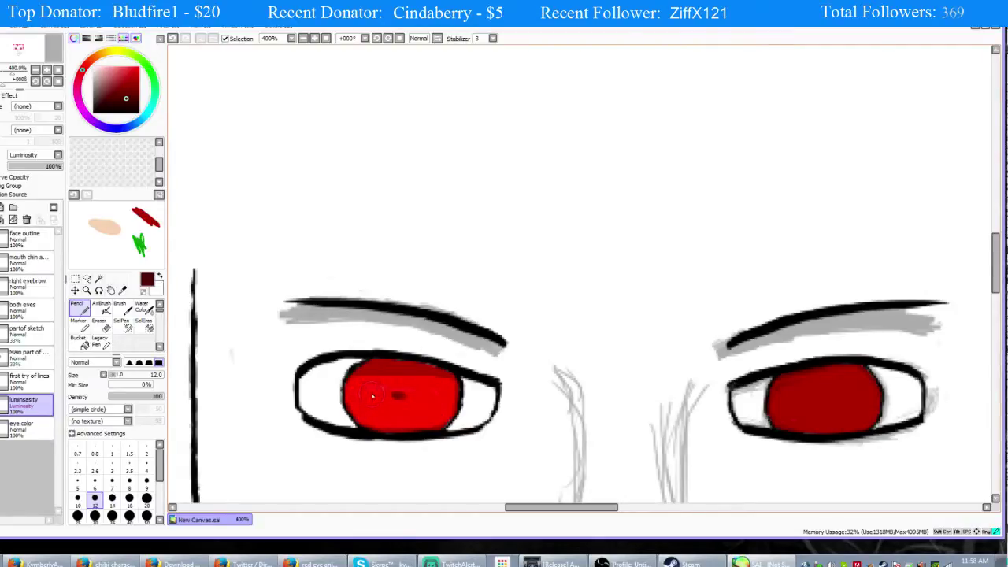
click(398, 393)
drag(125, 97, 142, 66)
click(131, 98)
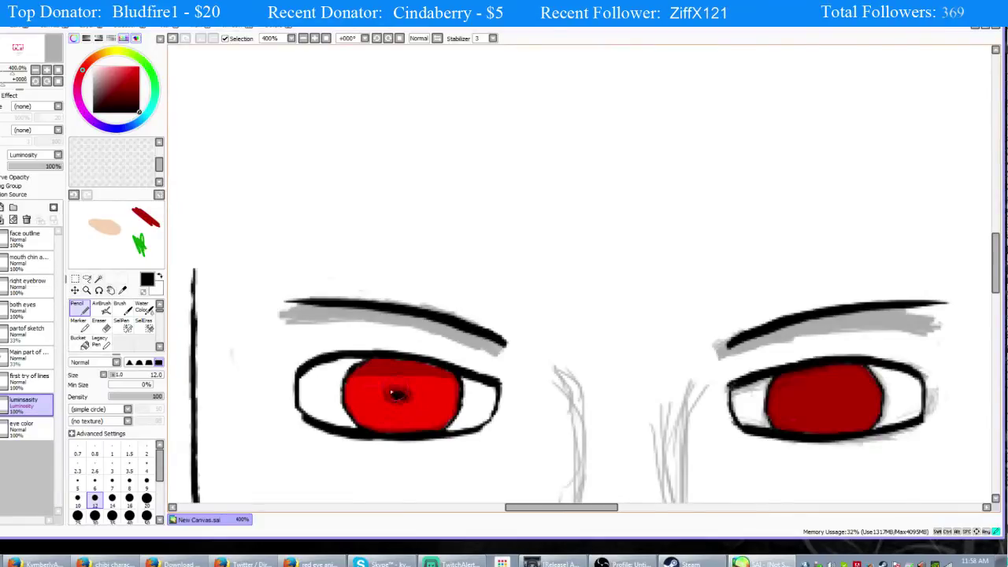
drag(386, 401, 402, 407)
drag(392, 401, 404, 396)
Cover the left pupil and its ring with bright red and repaint the pupil in black.
click(139, 69)
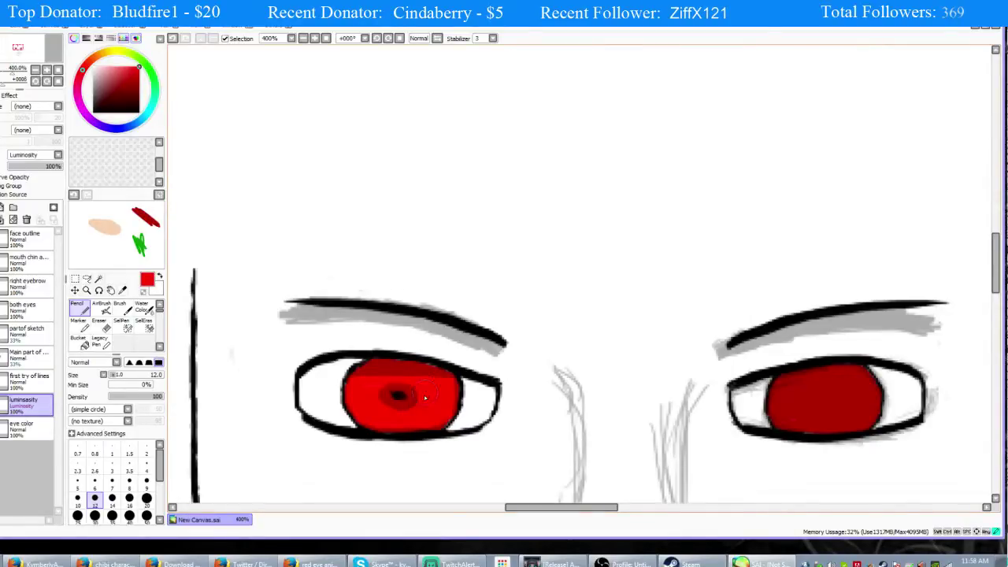
mouse_move(417, 389)
mouse_down()
mouse_move(410, 406)
mouse_move(386, 409)
mouse_up()
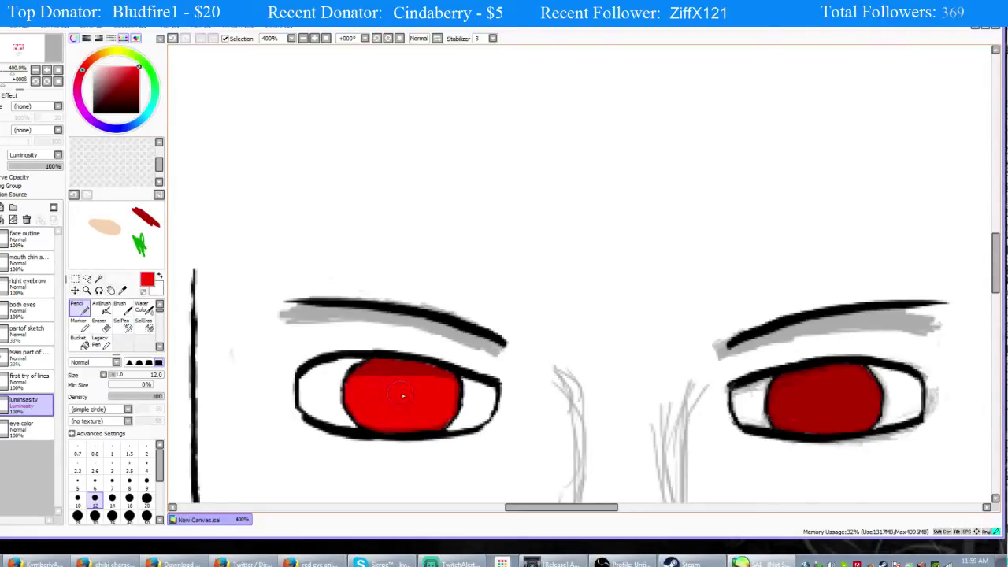
alt+click(383, 307)
drag(402, 399, 382, 397)
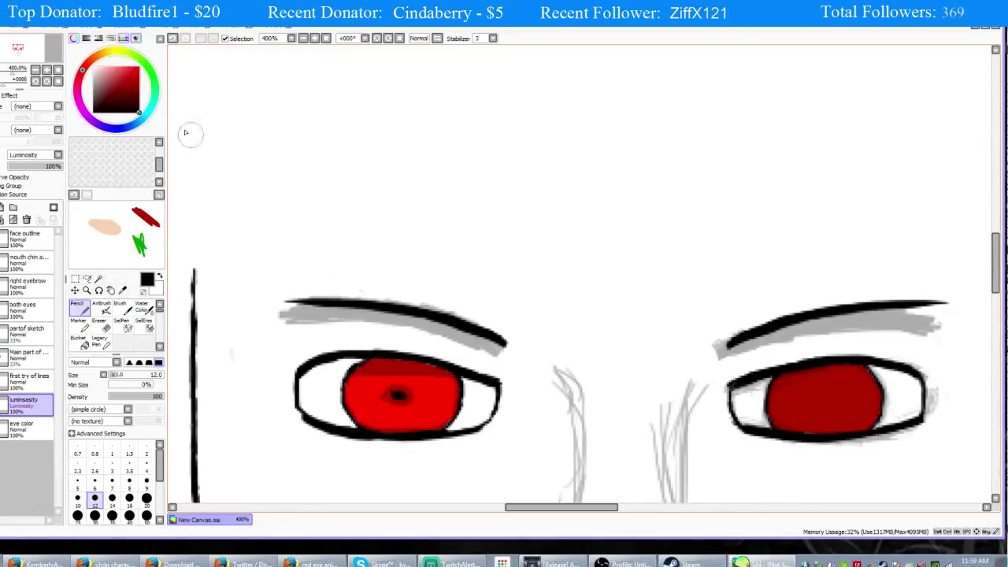
Trim the left pupil's edge with bright red and go over its centre in dark red.
click(139, 67)
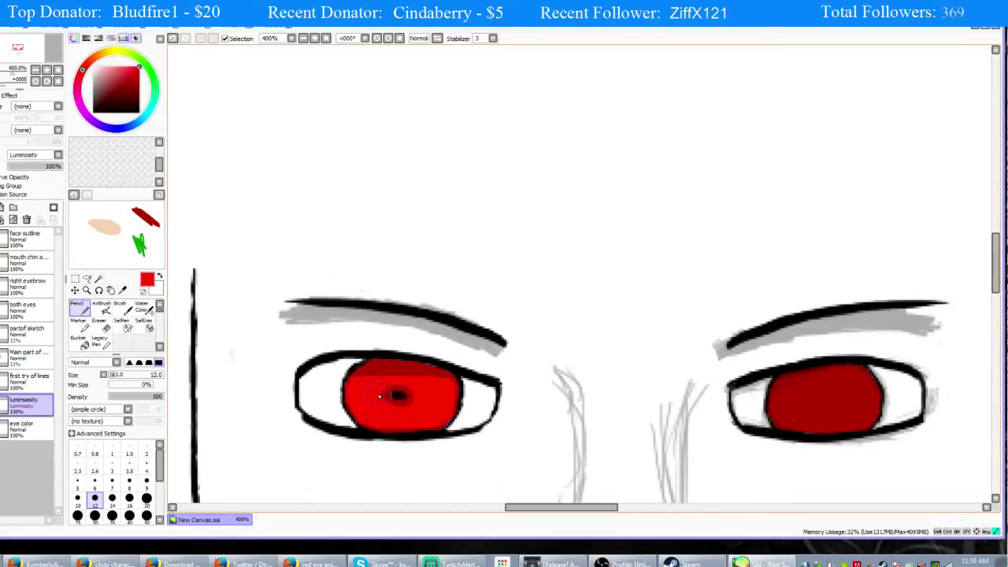
drag(390, 408, 397, 395)
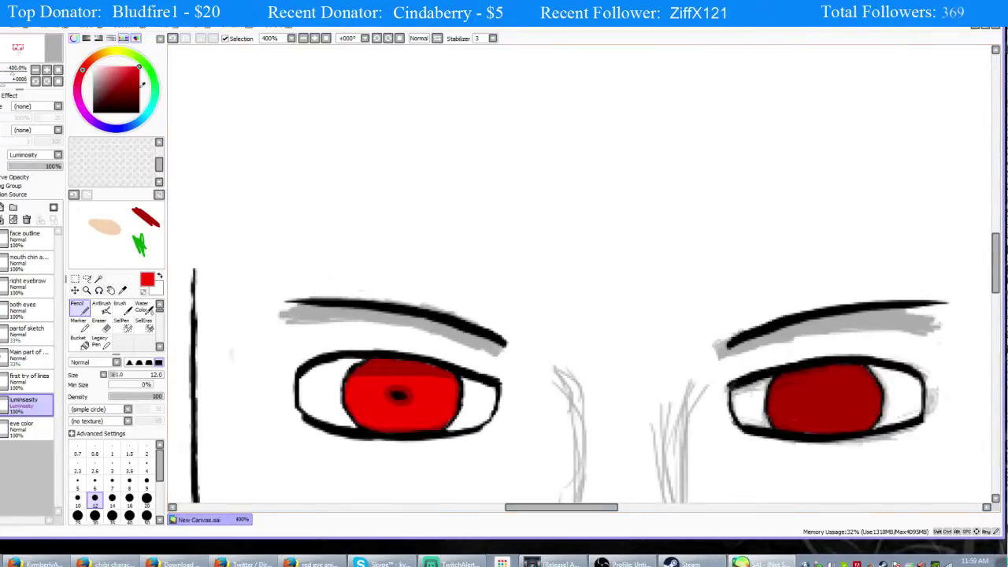
click(126, 99)
click(398, 394)
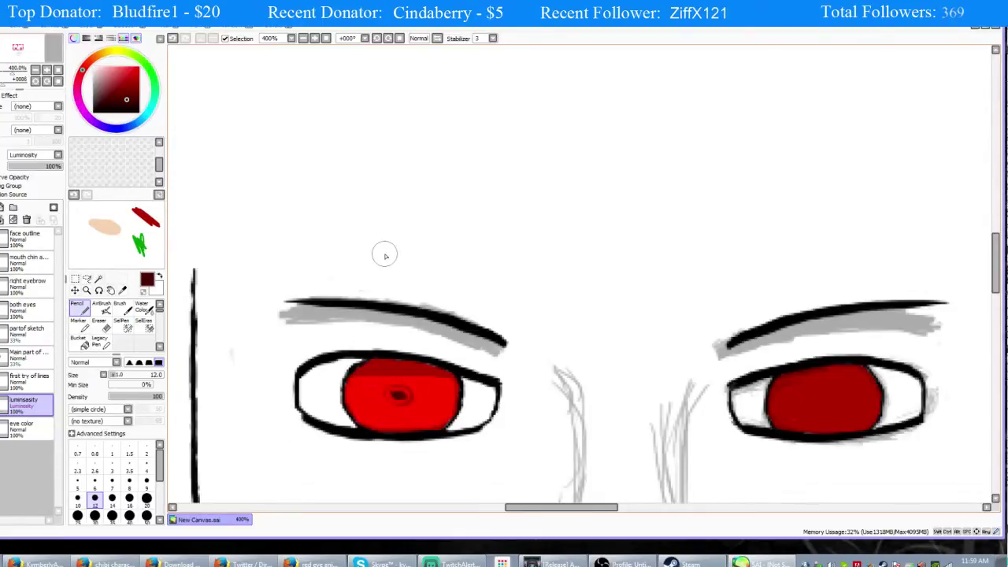
Rework the left pupil with black, bright red and dark red dabs to shape its core and surrounding ring.
click(135, 111)
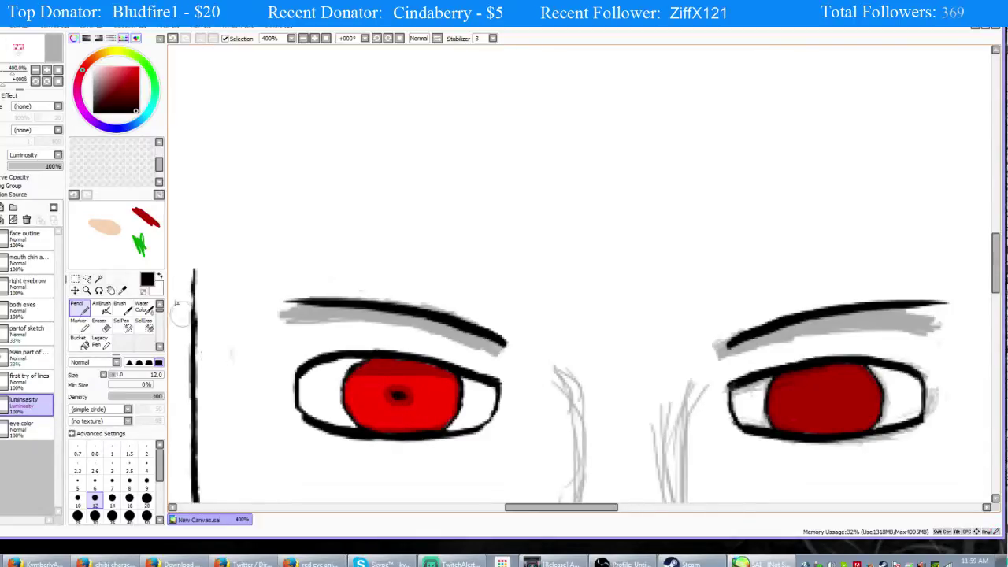
drag(120, 90, 139, 66)
click(400, 392)
alt+click(399, 395)
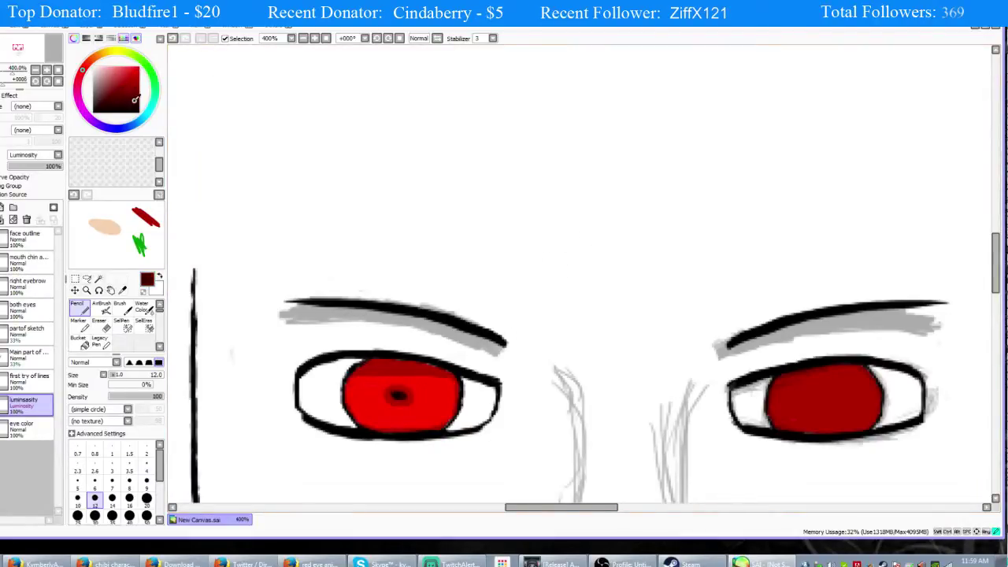
click(396, 395)
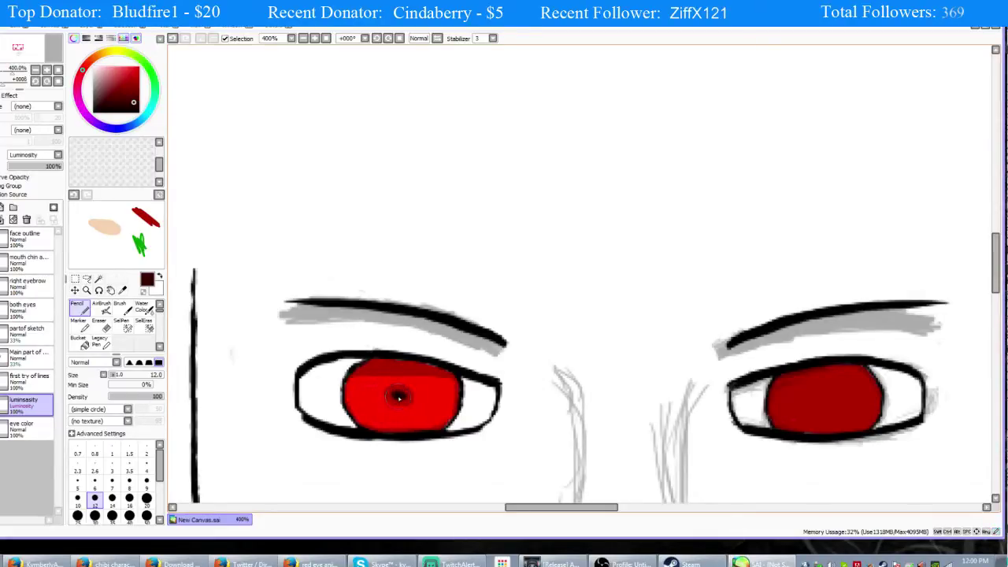